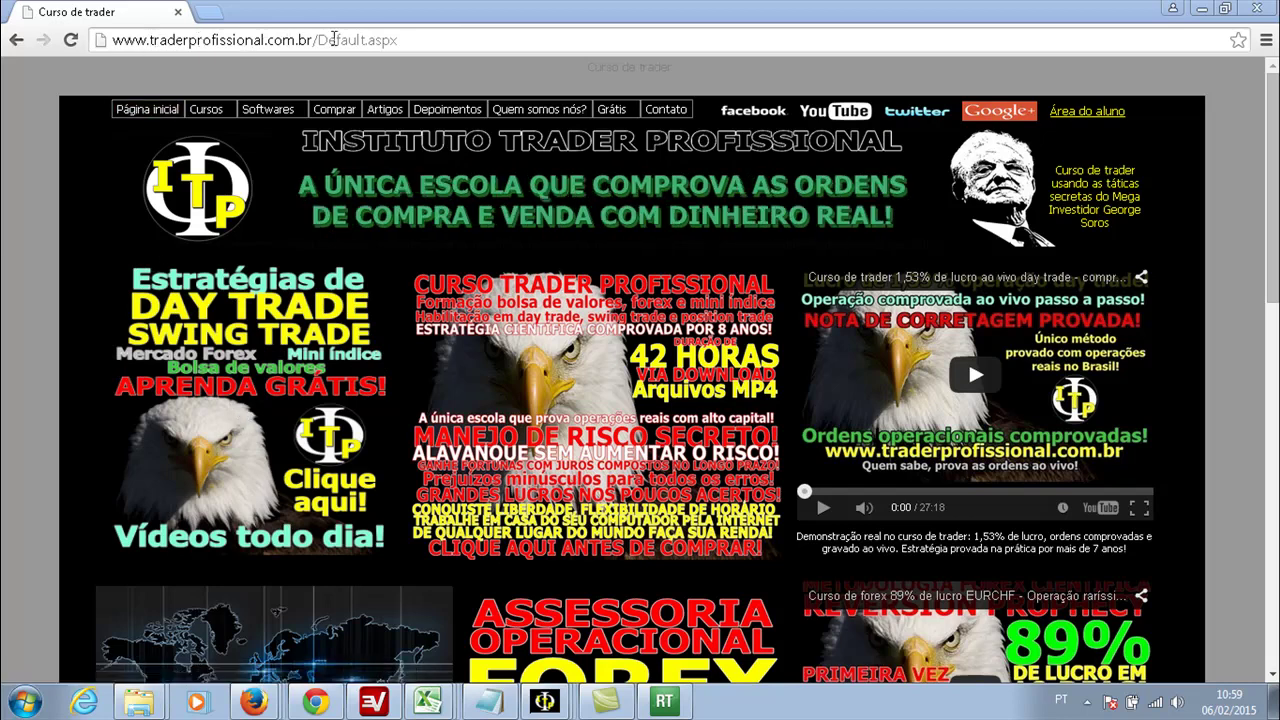
# - Open the free day trade course page and examine the email and site-referral fields of its sign-up form
pyautogui.click(253, 400)
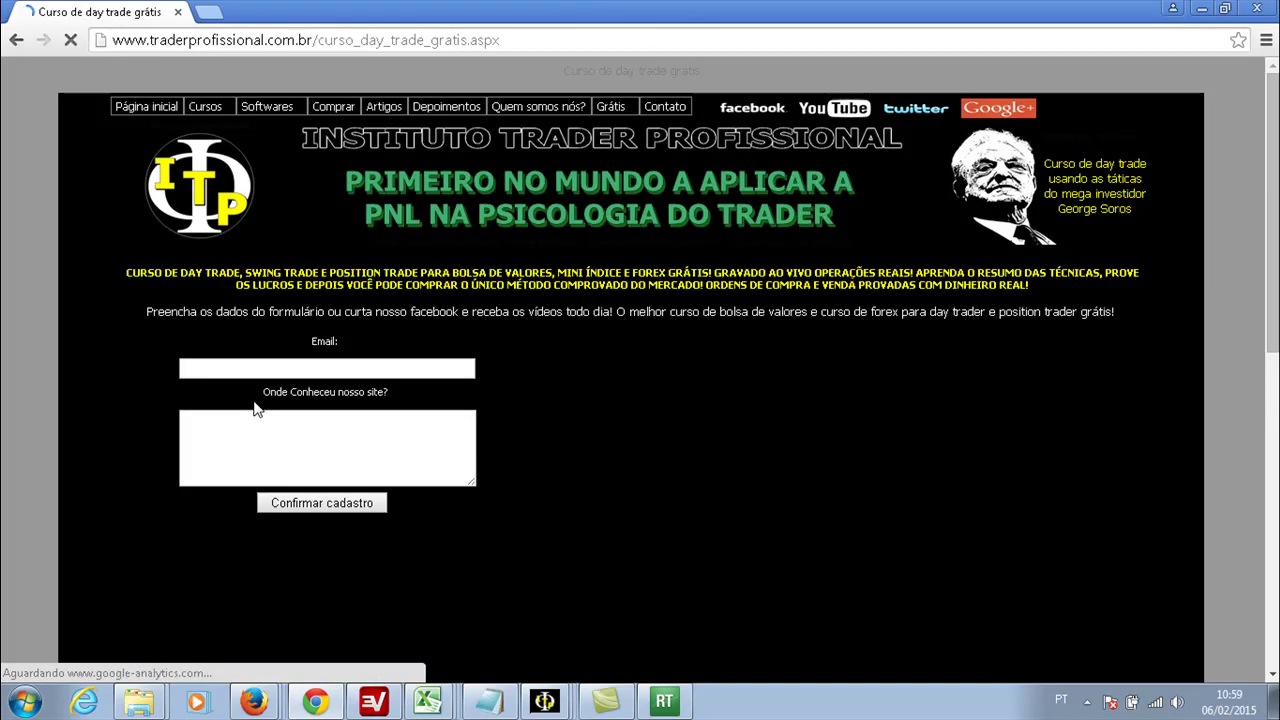
pyautogui.click(290, 372)
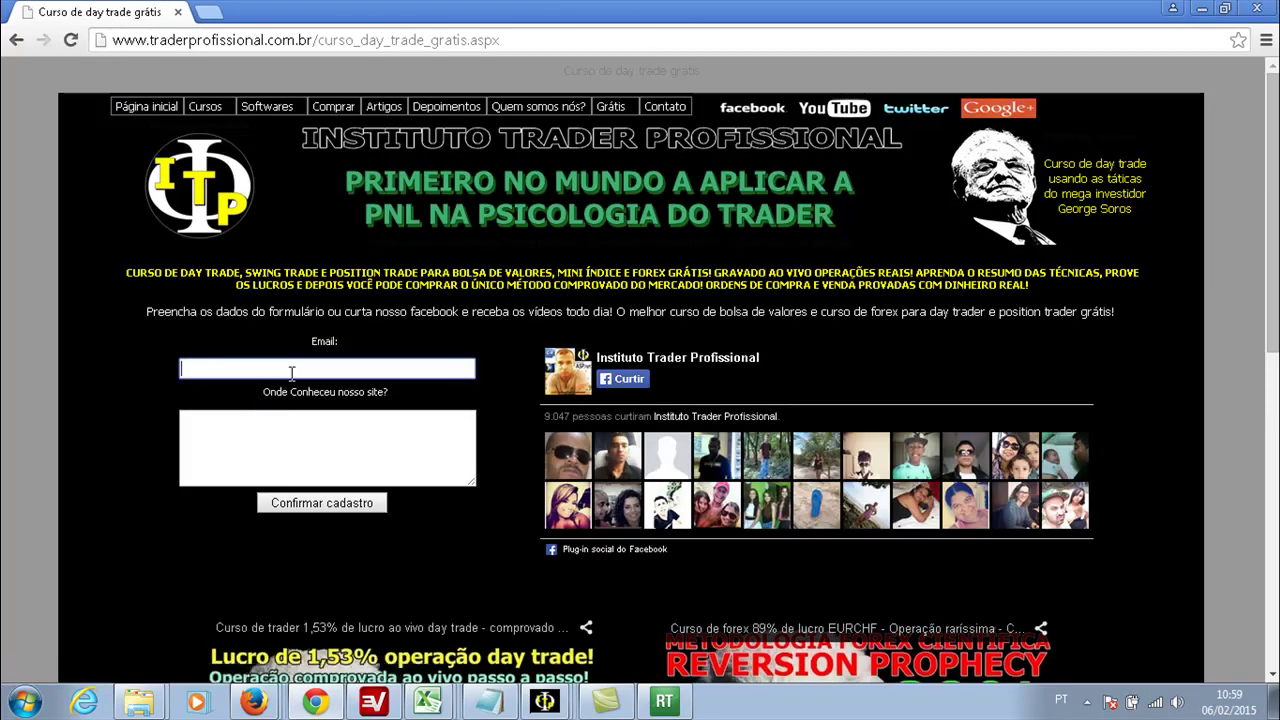
pyautogui.click(320, 449)
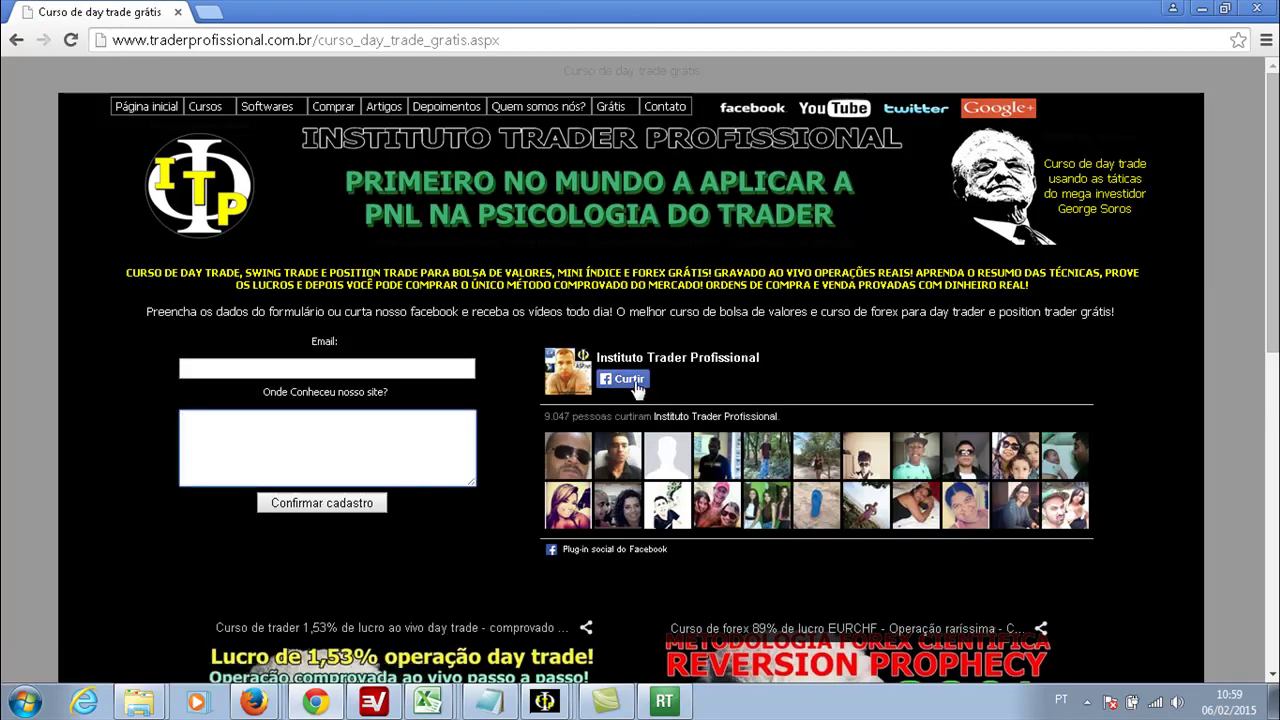
pyautogui.click(401, 366)
pyautogui.click(412, 450)
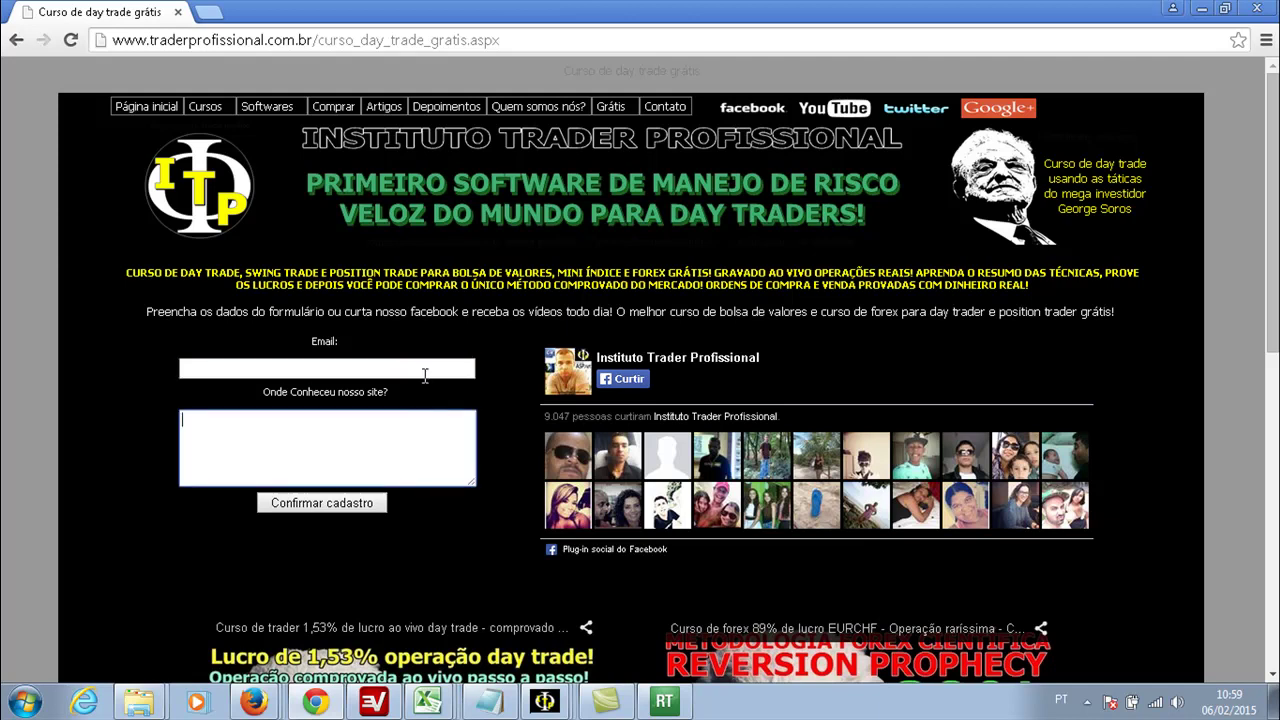
pyautogui.click(427, 373)
pyautogui.click(426, 457)
pyautogui.click(432, 370)
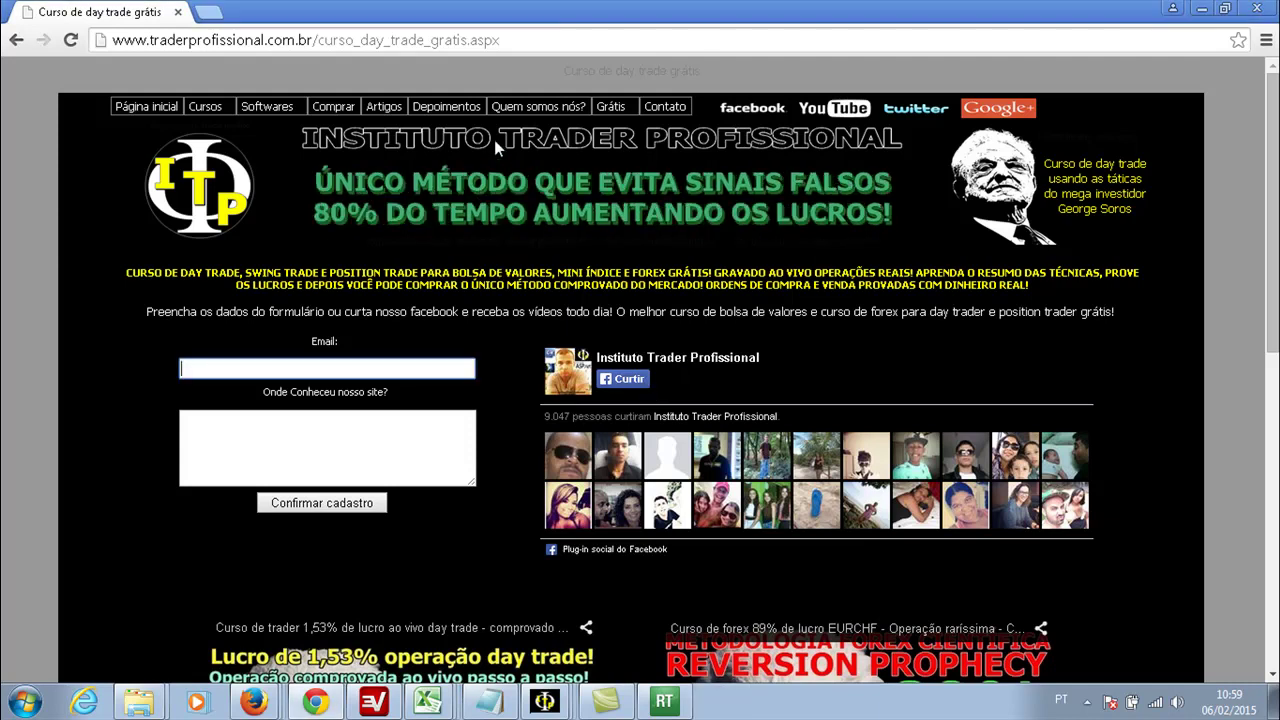
pyautogui.click(533, 108)
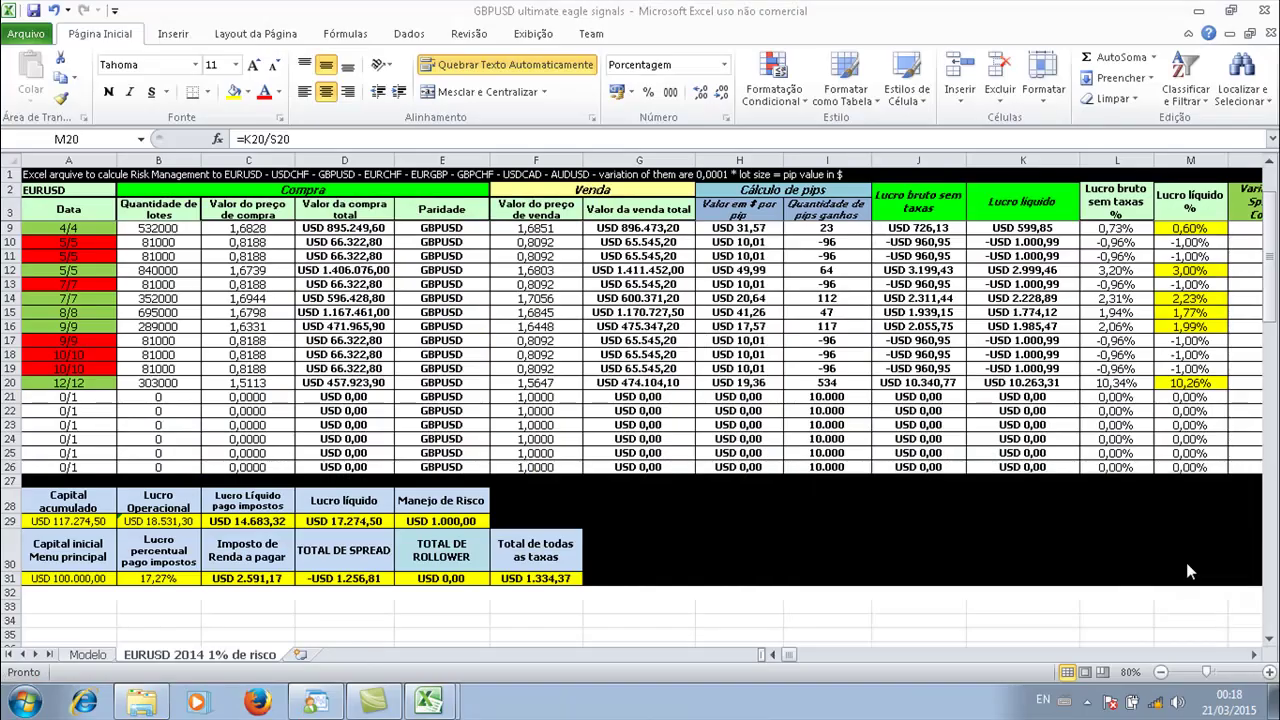
# - Review the date, lot quantity and purchase price of the 12/12 trade in row 20 of the GBPUSD workbook
pyautogui.click(90, 383)
pyautogui.click(160, 383)
pyautogui.click(252, 385)
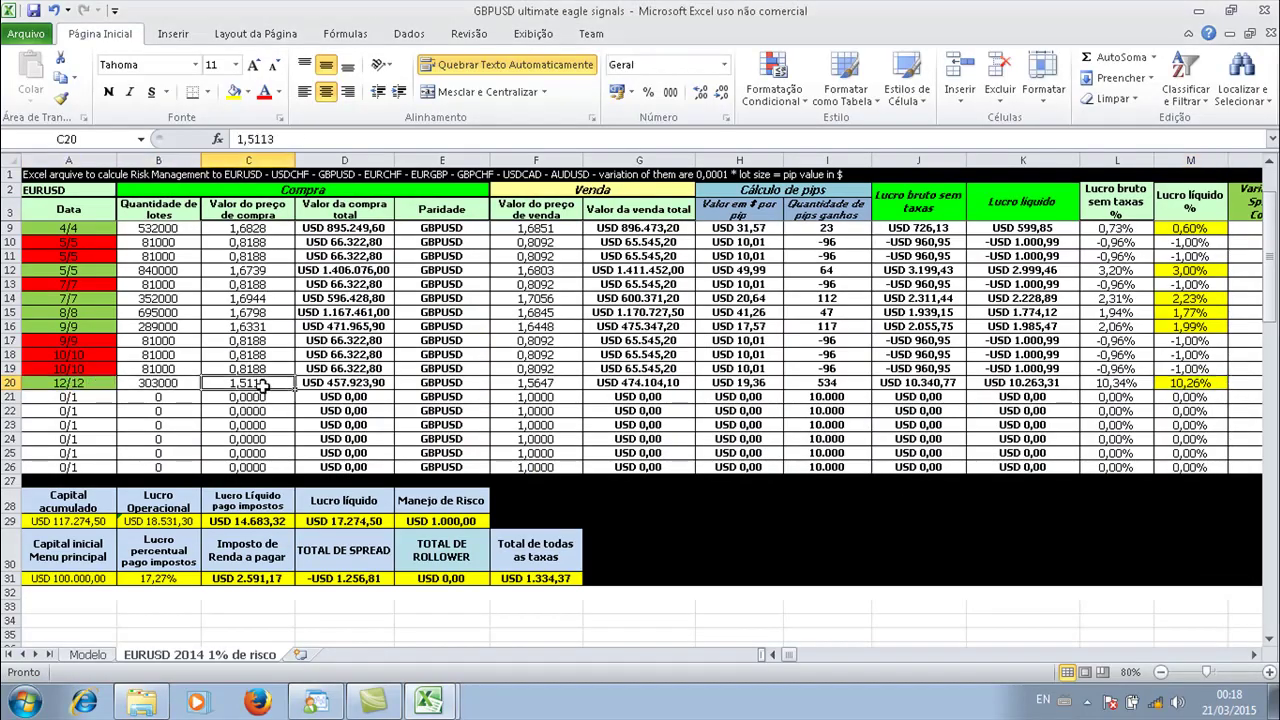
pyautogui.click(176, 385)
pyautogui.click(104, 383)
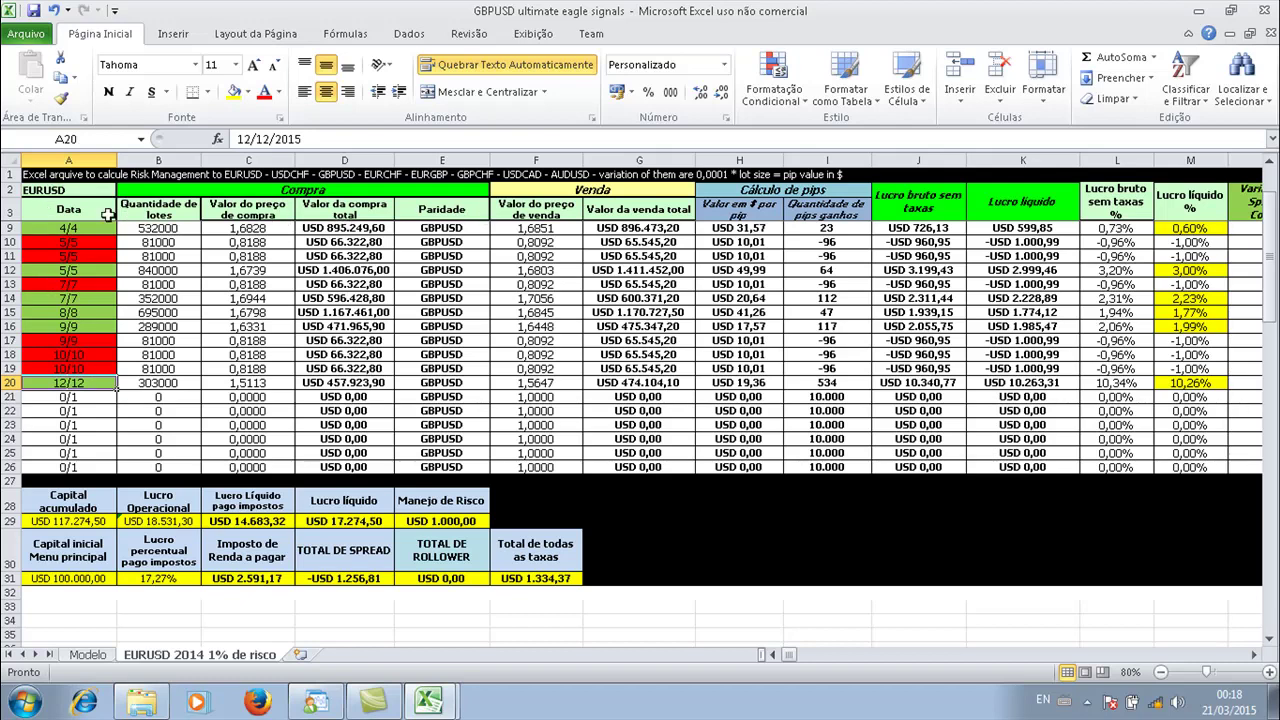
# - Replace the currency pair label in cell A2 with GBPUSD
pyautogui.click(88, 191)
pyautogui.write('GBPUSD')
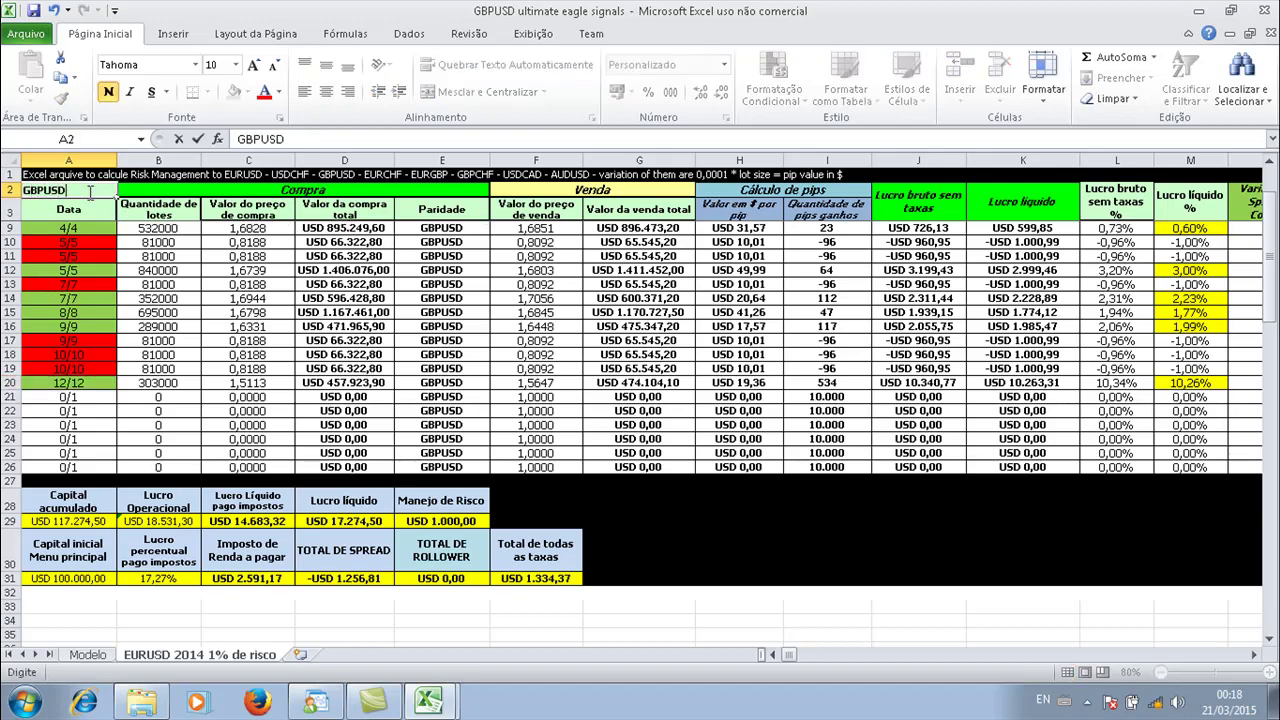
pyautogui.press('Return')
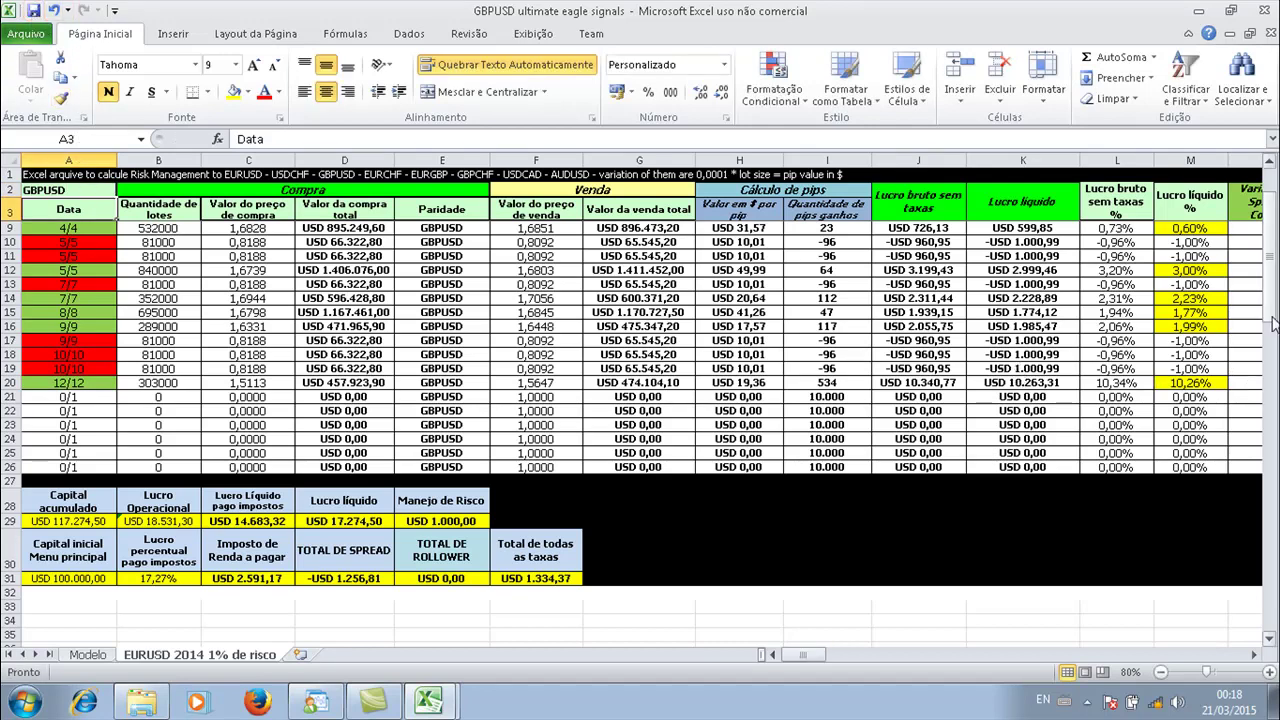
# - Examine the dates of the earliest trades in the Data column, from row 4 to row 7
pyautogui.scroll(2, 1215, 260)
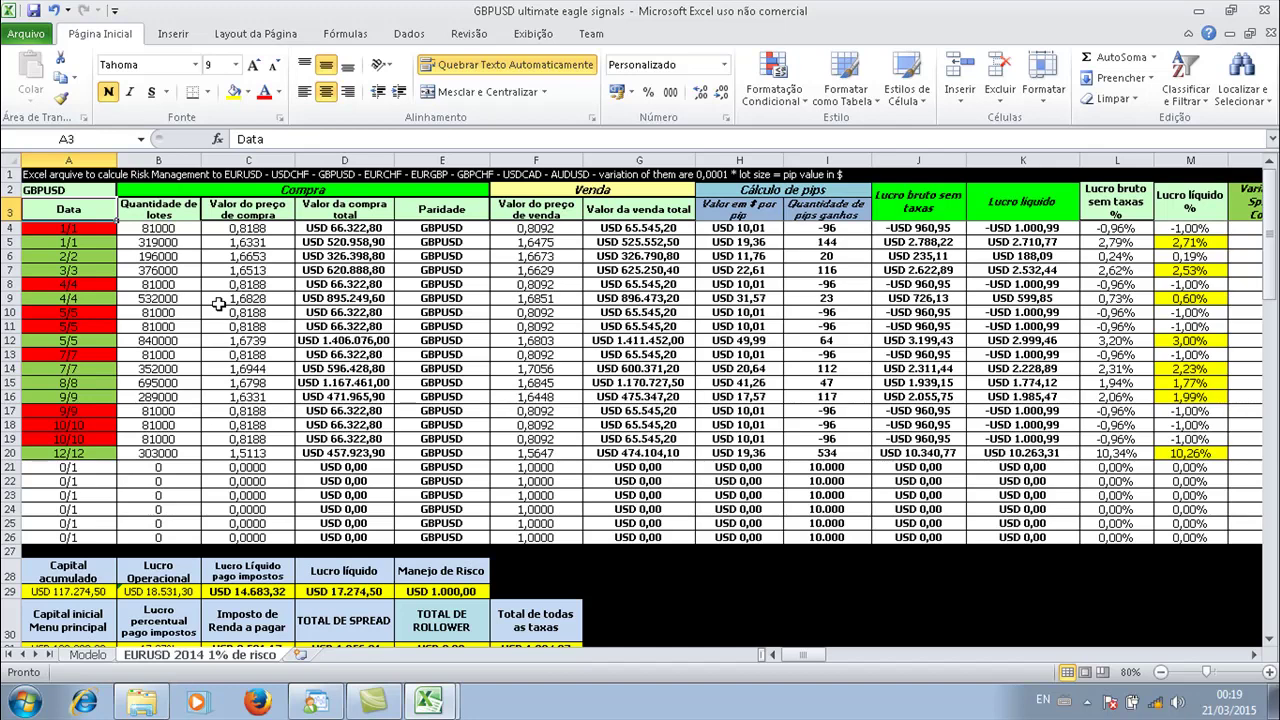
pyautogui.click(94, 230)
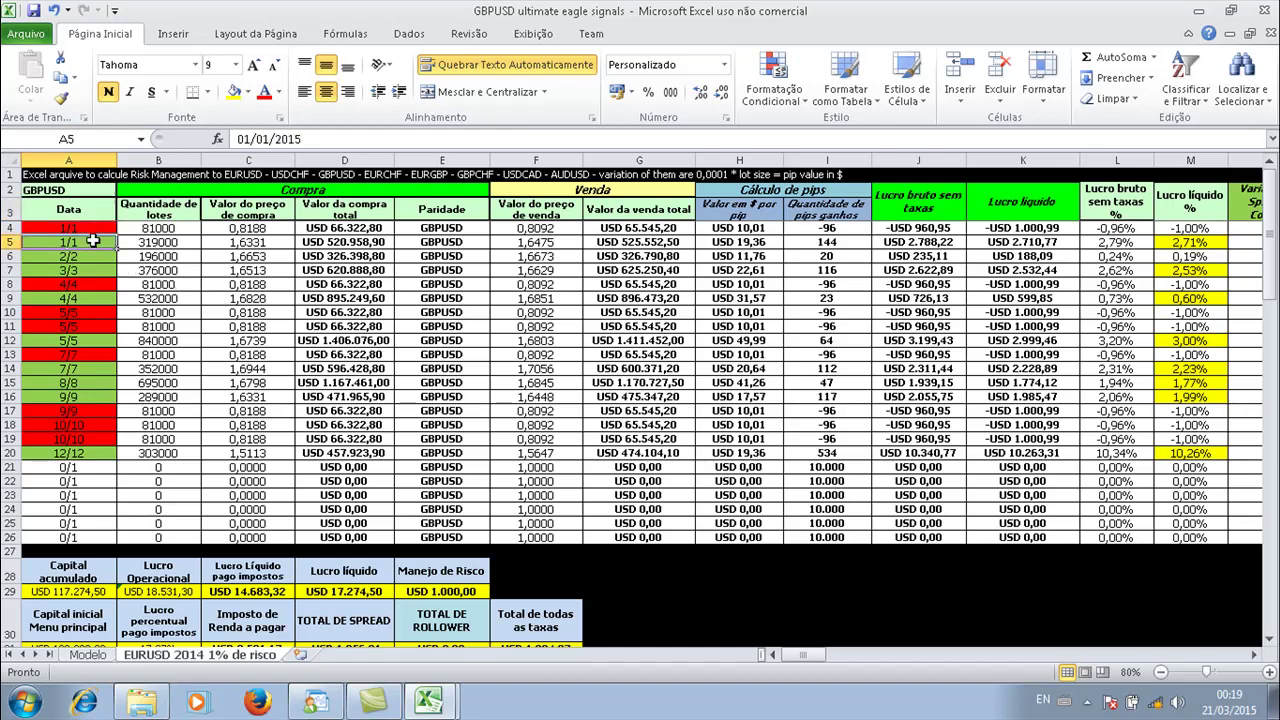
pyautogui.click(93, 242)
pyautogui.click(94, 230)
pyautogui.click(93, 244)
pyautogui.click(92, 256)
pyautogui.click(89, 270)
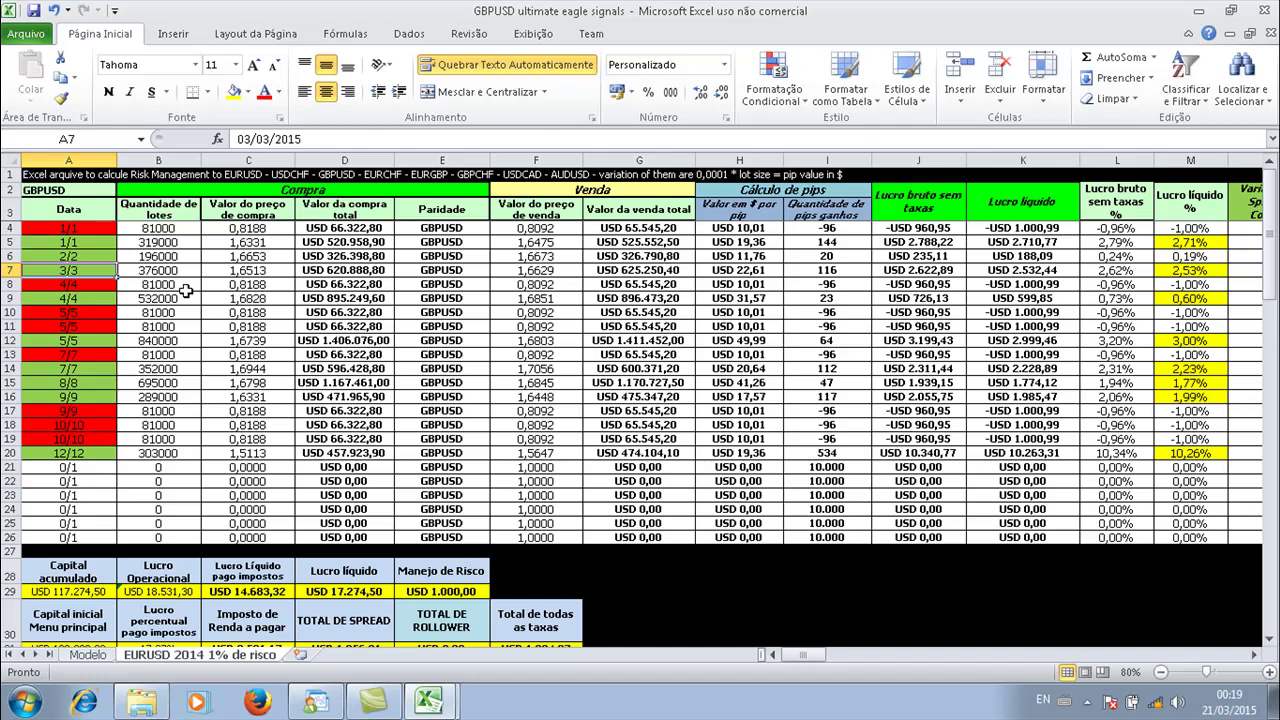
# - Review the year's trade dates in rows 4 to 20, including the profitable 7/7 and 4/4 trades
pyautogui.moveTo(80, 229); pyautogui.dragTo(86, 284)
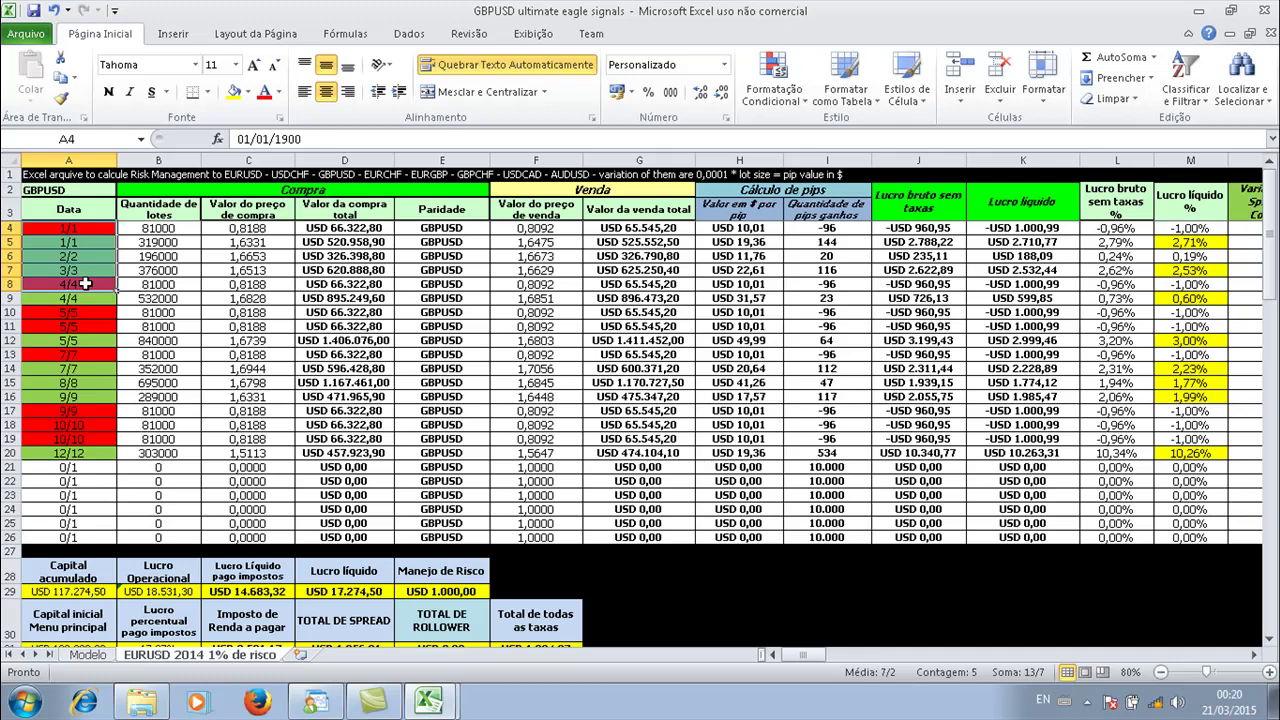
pyautogui.moveTo(66, 453); pyautogui.dragTo(76, 231)
pyautogui.click(76, 231)
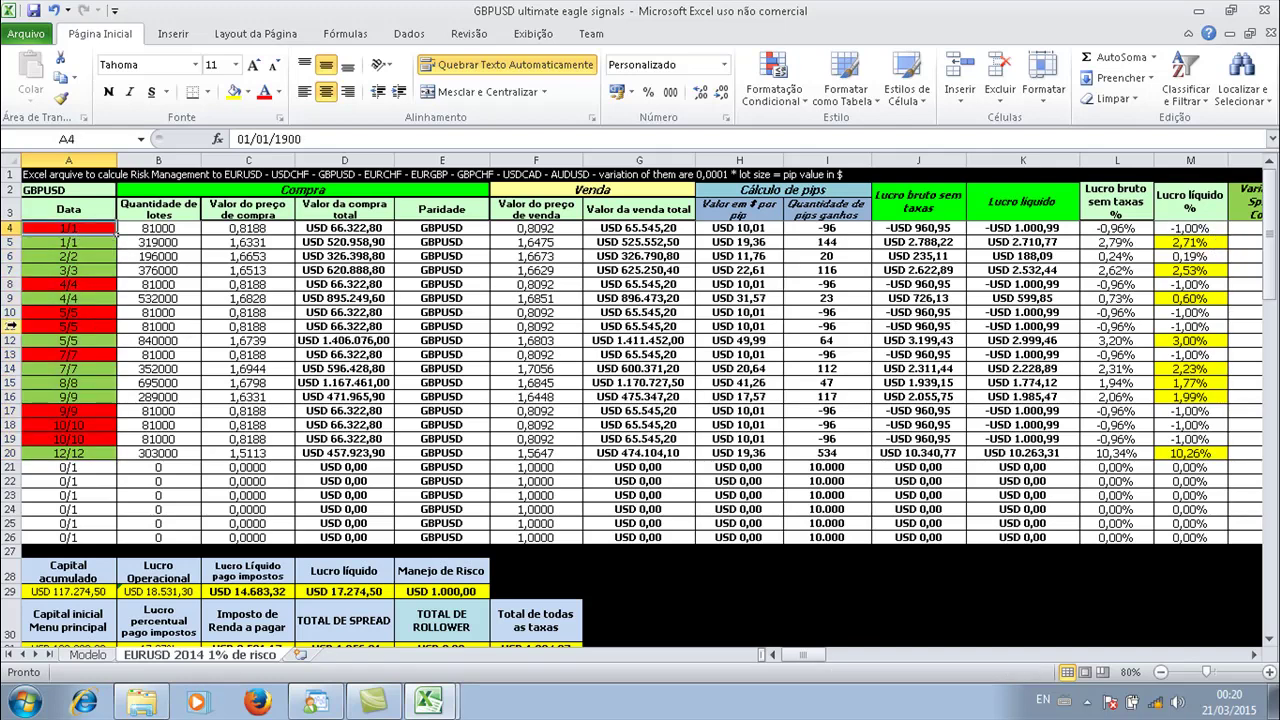
pyautogui.click(93, 368)
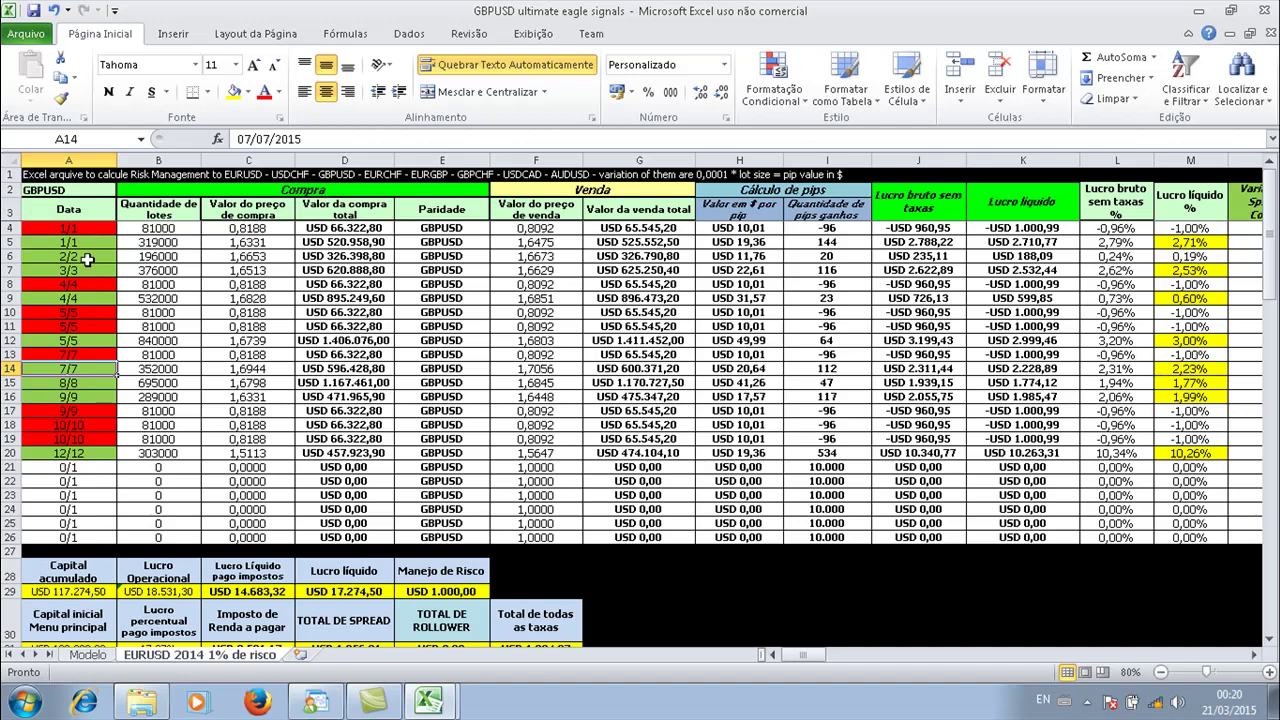
pyautogui.click(78, 300)
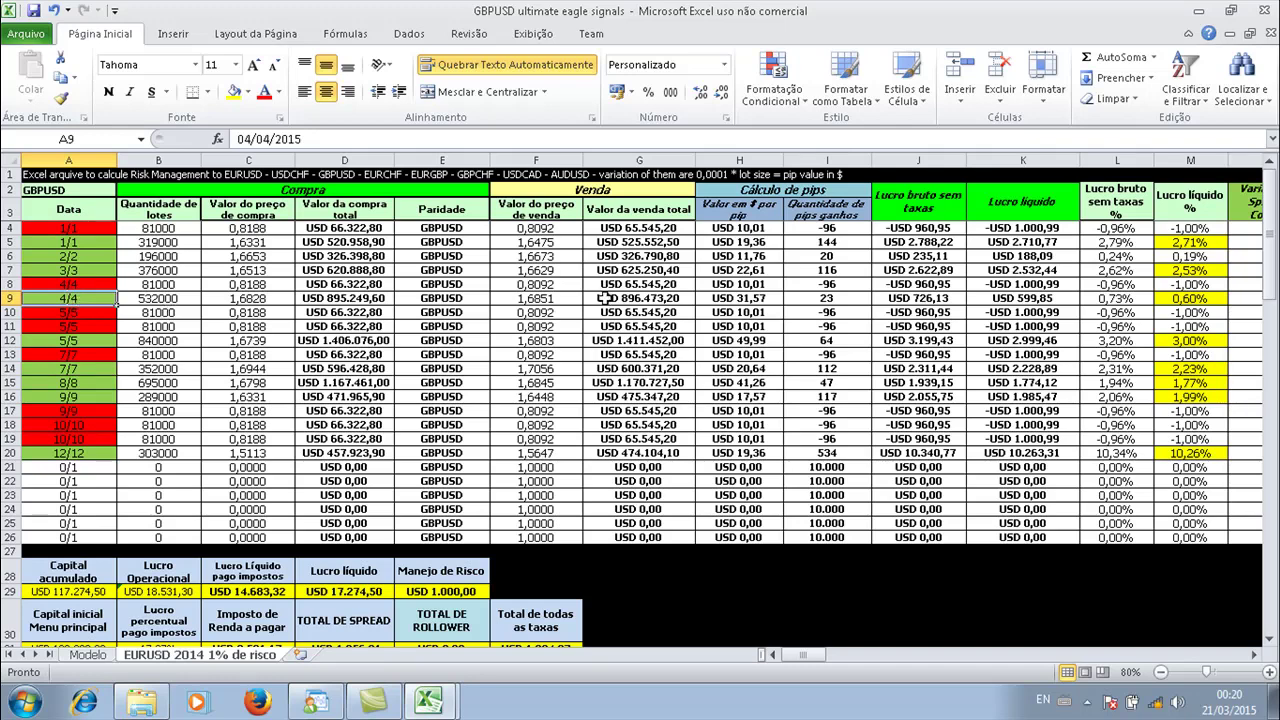
# - Examine the after-tax percentage profit in cell B31 and compare the summary block with the trade rows above
pyautogui.moveTo(1270, 238); pyautogui.dragTo(1264, 293)
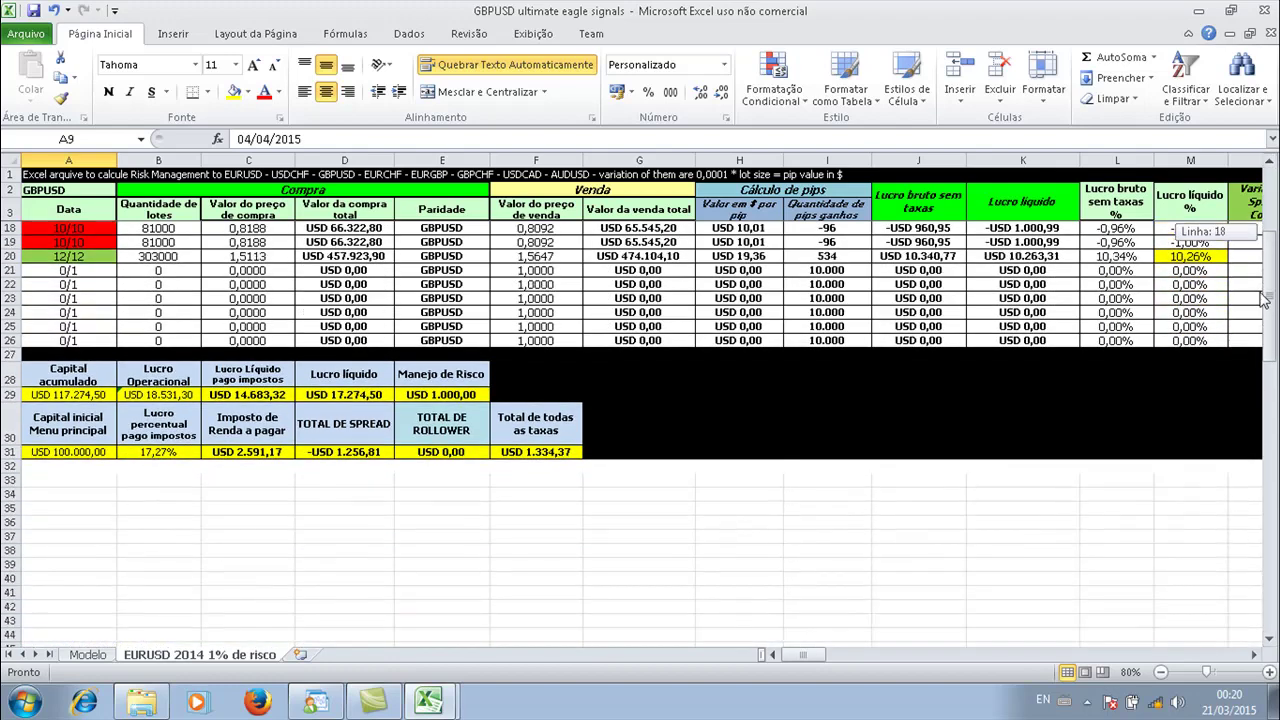
pyautogui.click(162, 452)
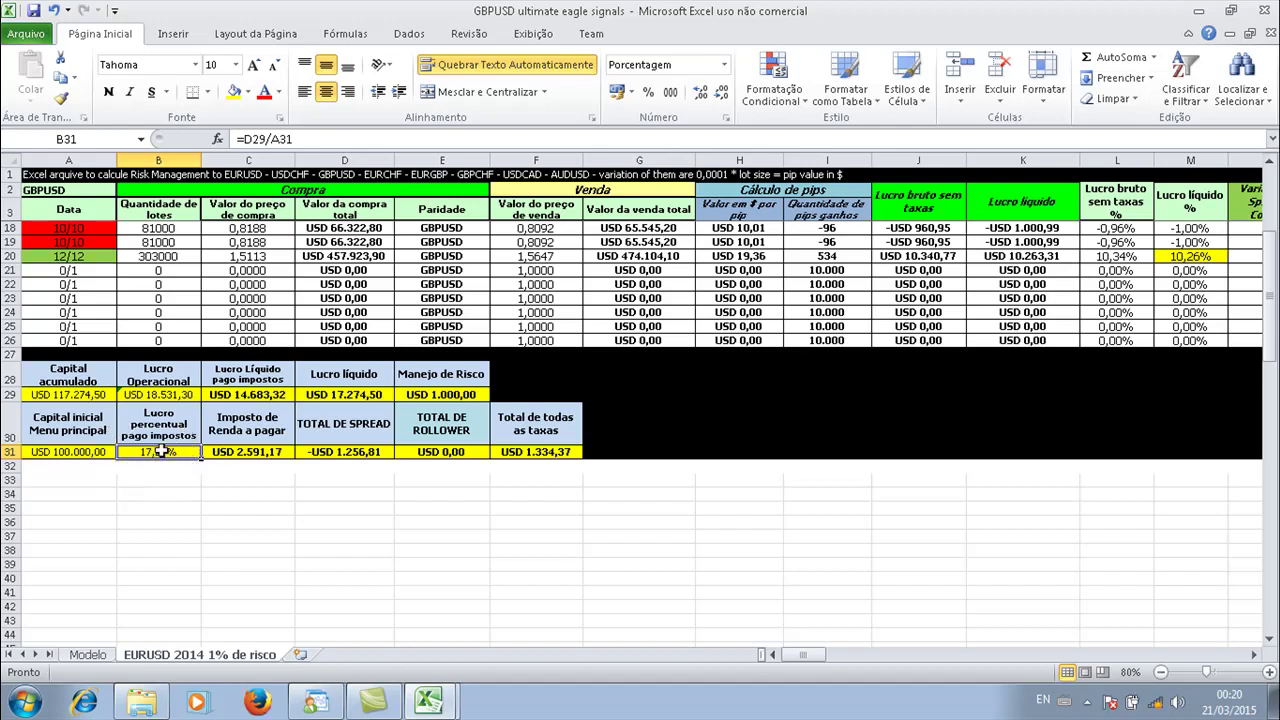
pyautogui.moveTo(1268, 306); pyautogui.dragTo(1272, 275)
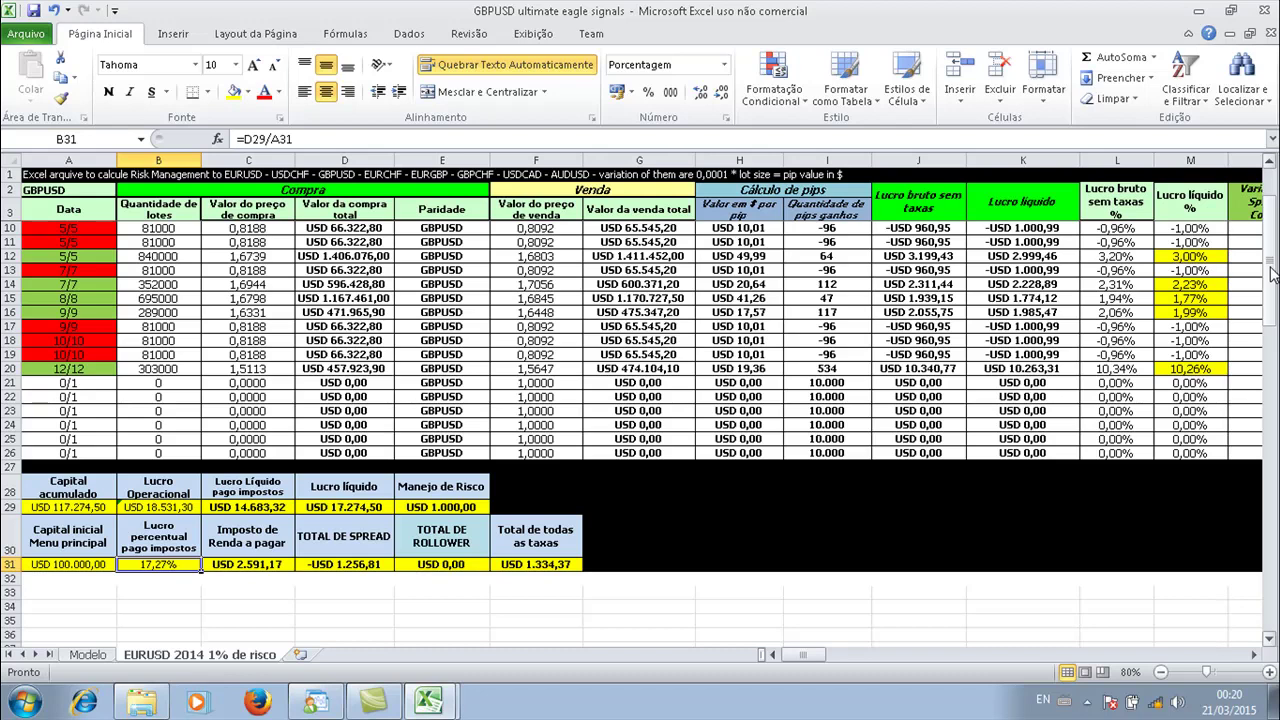
pyautogui.moveTo(1272, 275); pyautogui.dragTo(1275, 214)
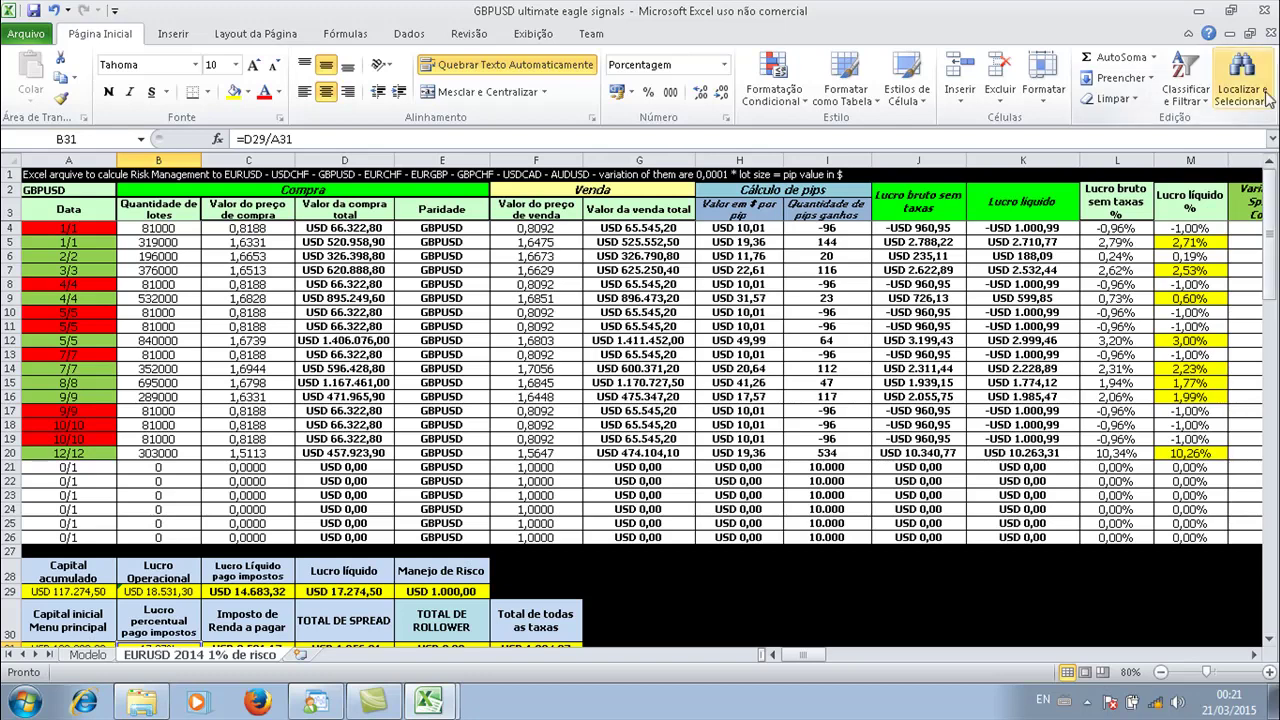
pyautogui.moveTo(1270, 238); pyautogui.dragTo(1150, 322)
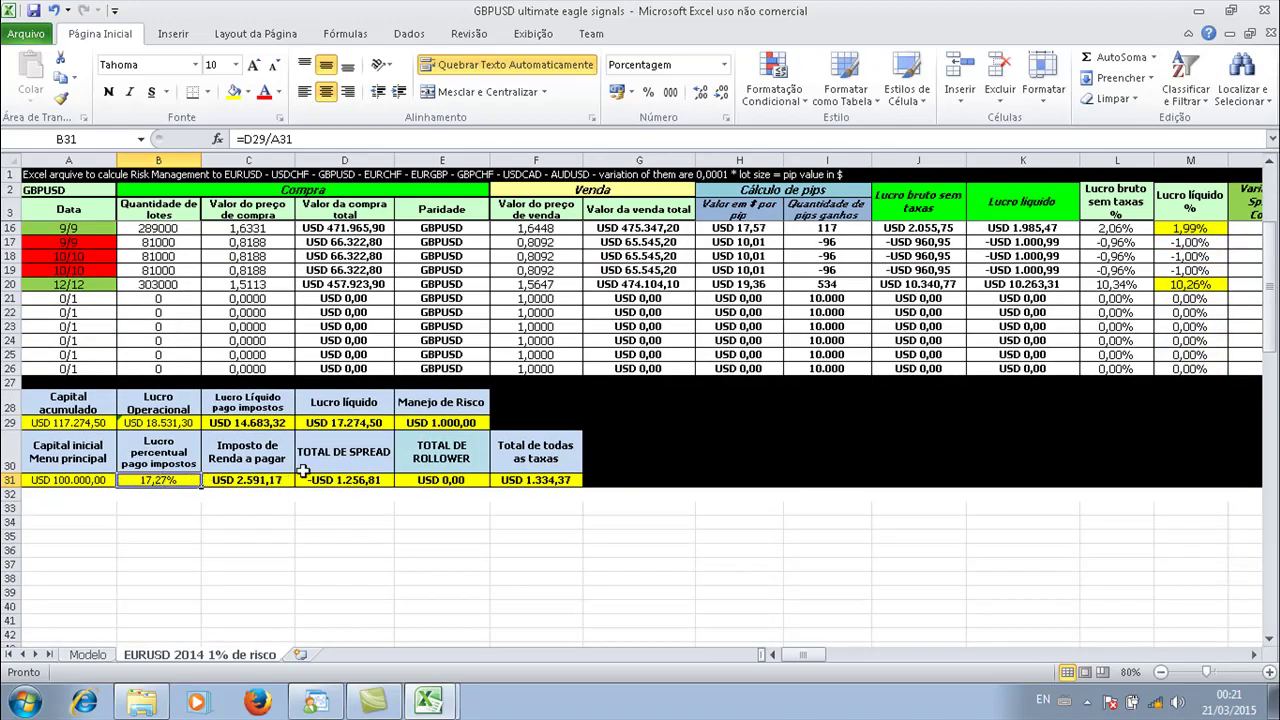
pyautogui.moveTo(1274, 300); pyautogui.dragTo(1270, 260)
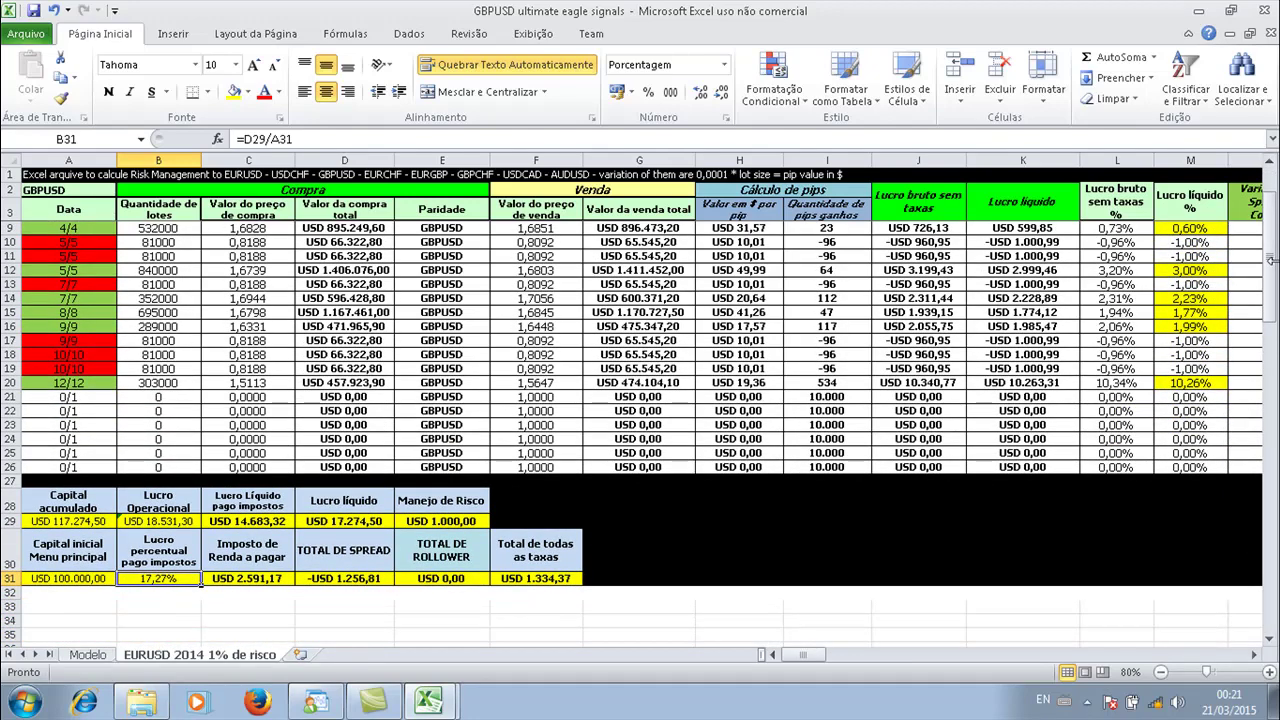
pyautogui.moveTo(1270, 260); pyautogui.dragTo(1270, 236)
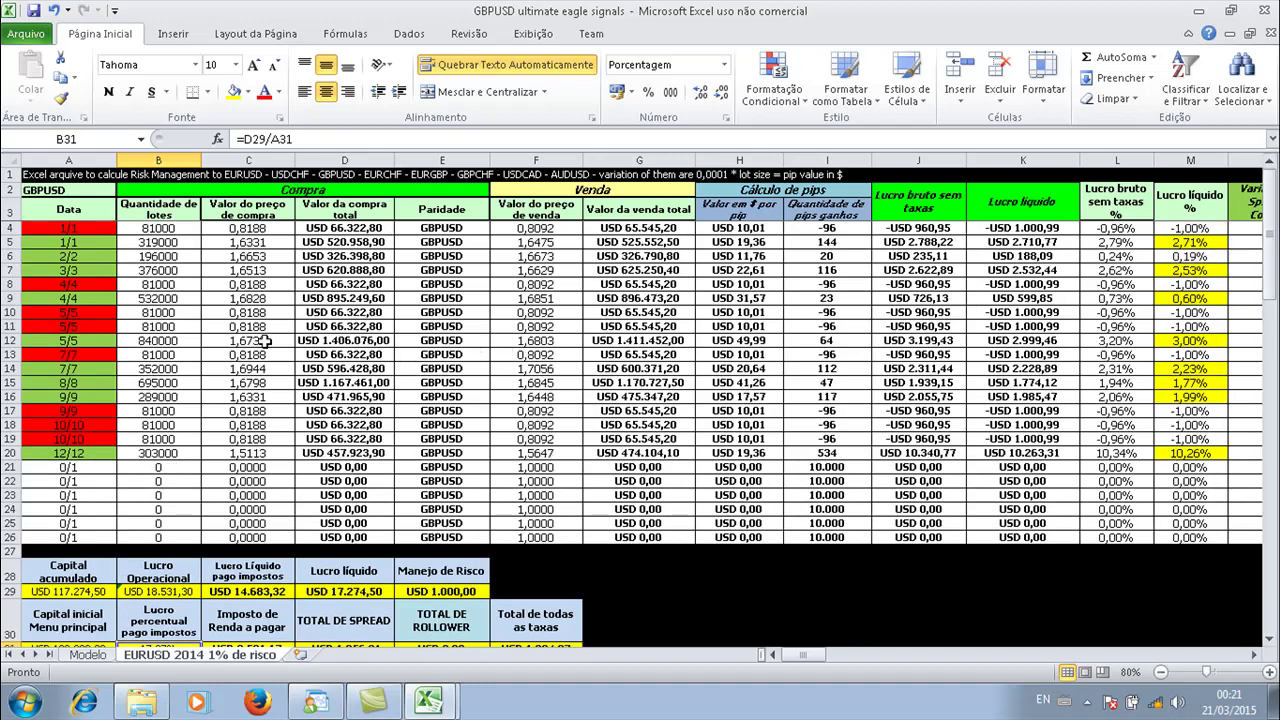
# - Review the trades in rows 4 to 20 and the net profit percentage of the 12/12 trade
pyautogui.moveTo(45, 228); pyautogui.dragTo(229, 452)
pyautogui.click(229, 452)
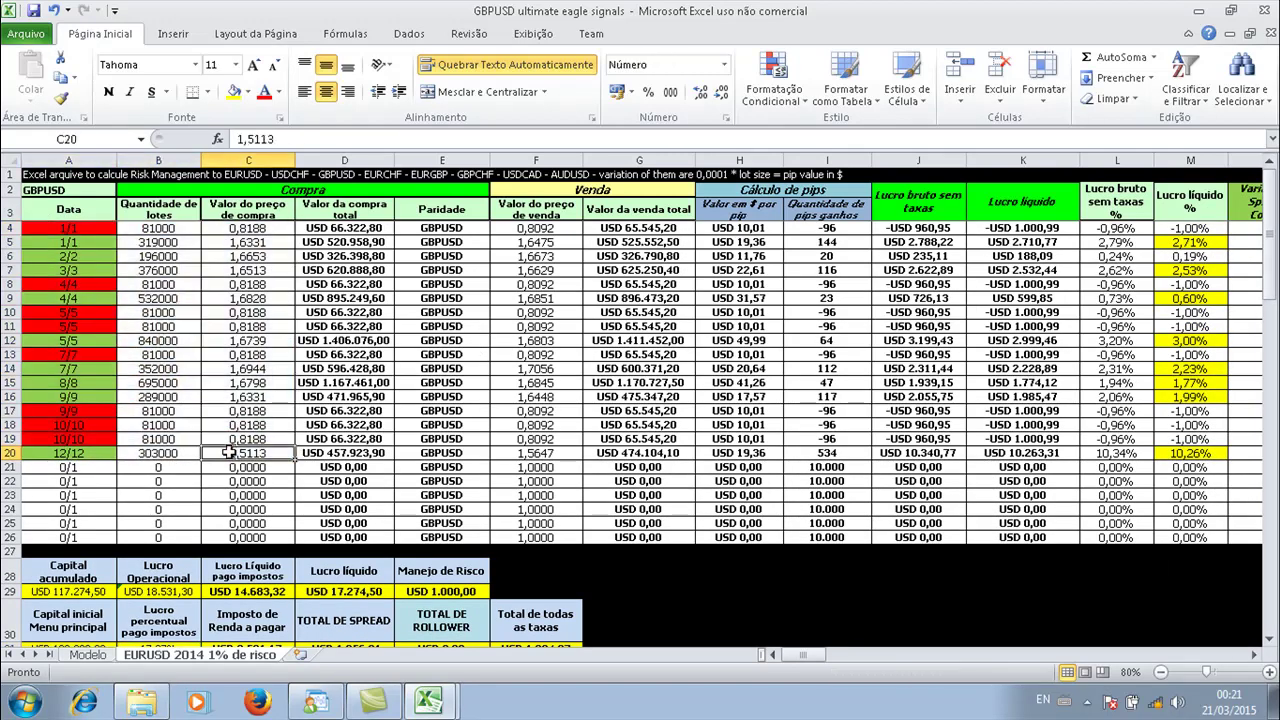
pyautogui.moveTo(72, 228); pyautogui.dragTo(88, 433)
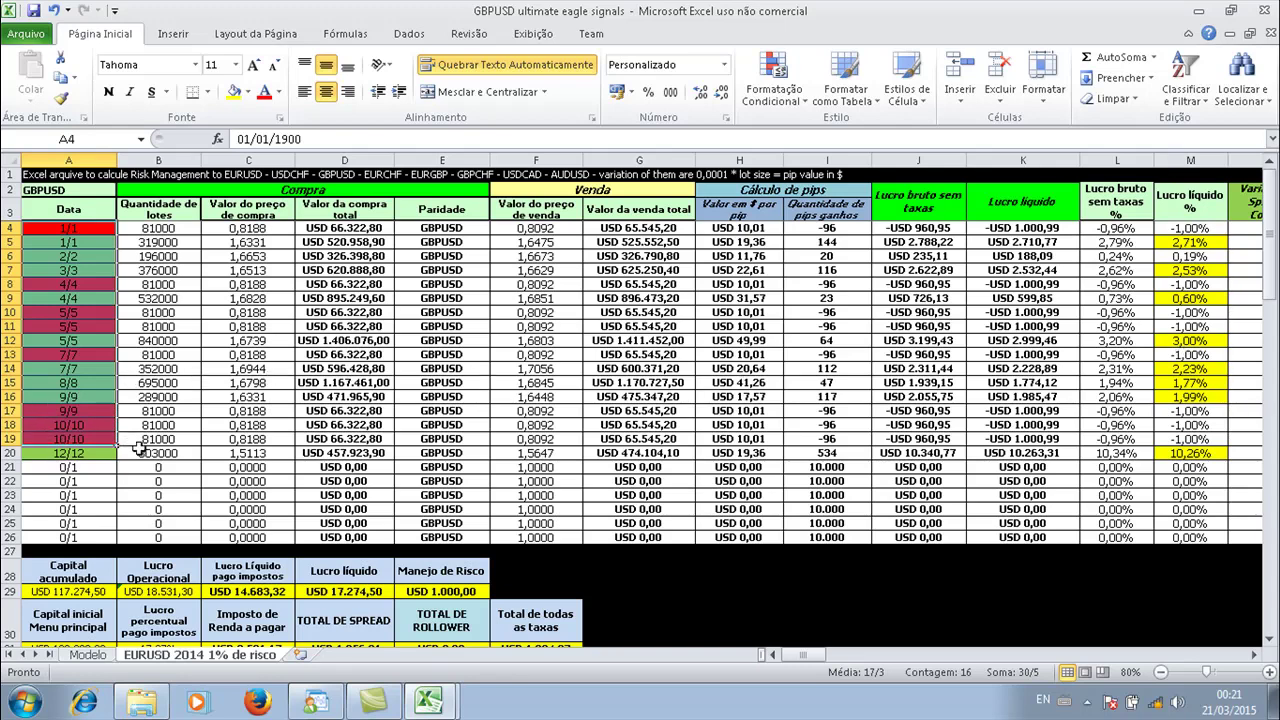
pyautogui.click(91, 453)
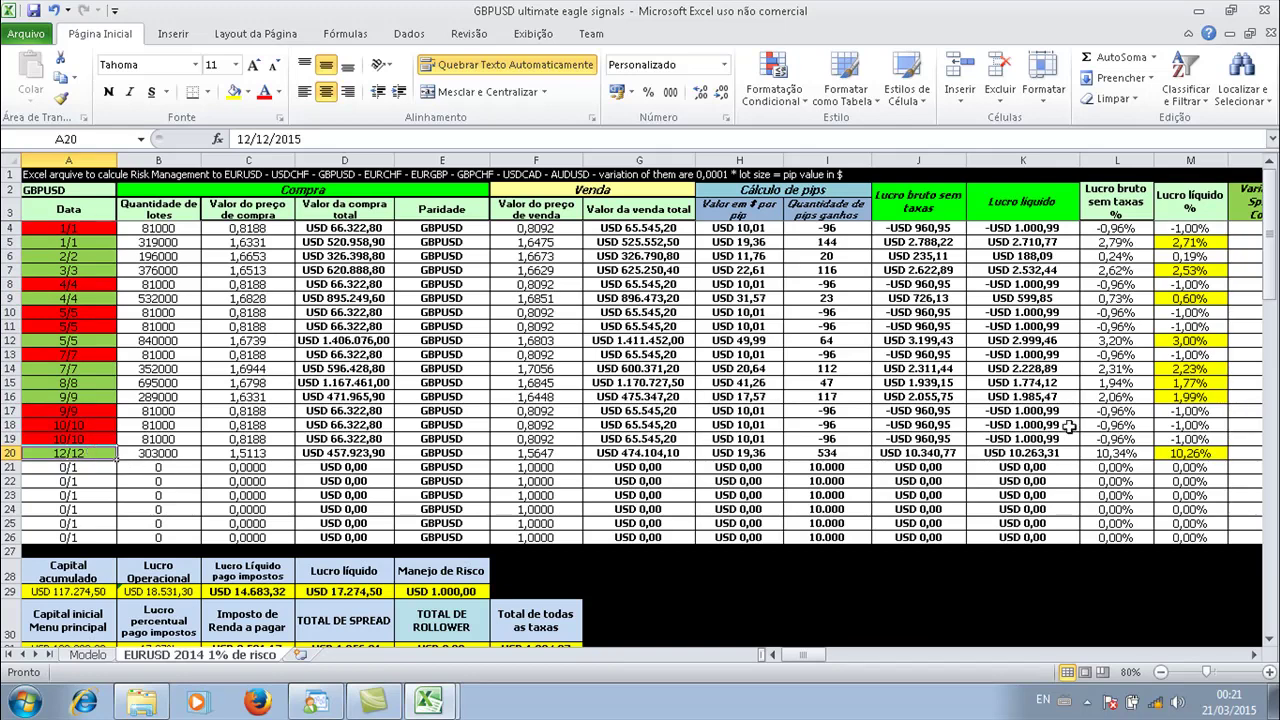
pyautogui.click(1198, 455)
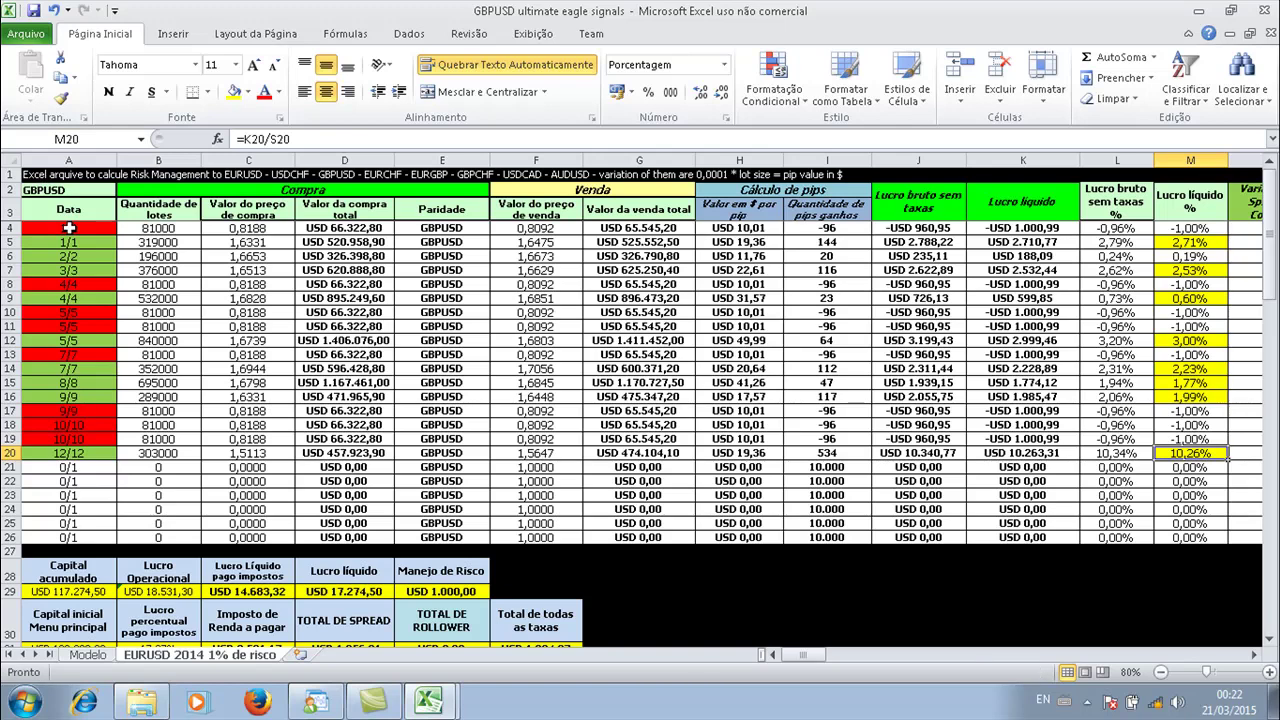
pyautogui.moveTo(69, 228); pyautogui.dragTo(76, 453)
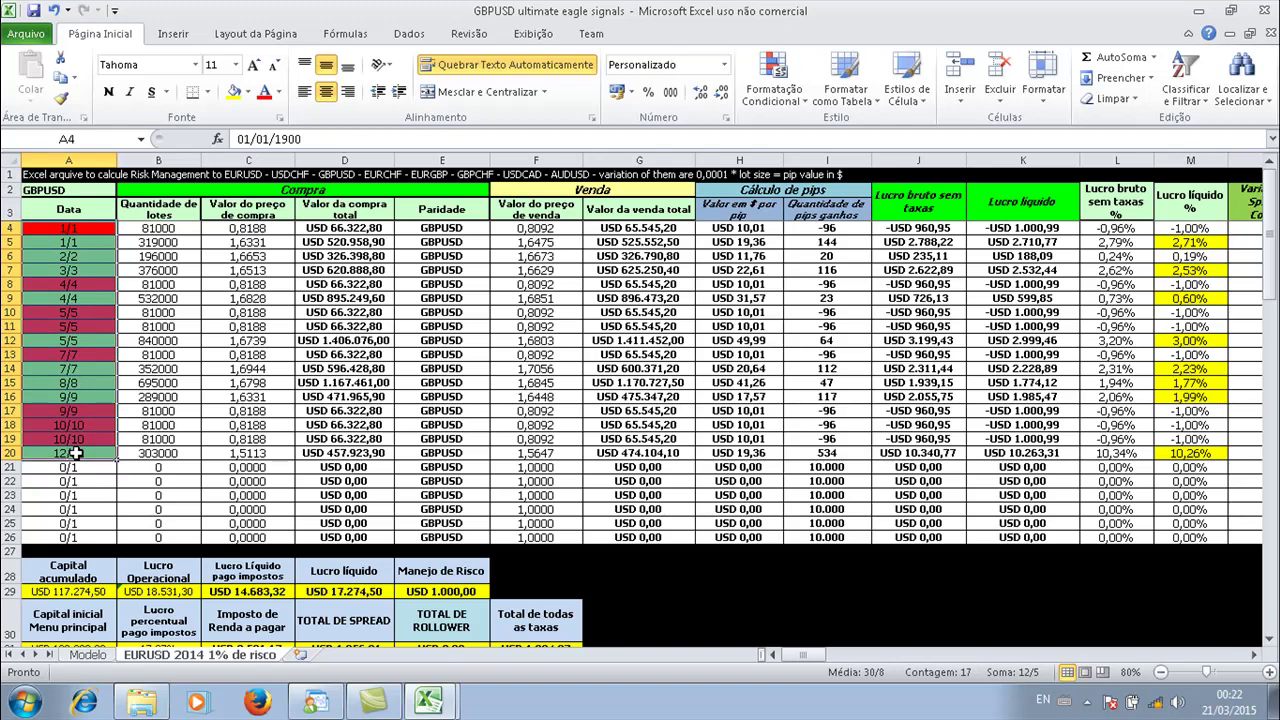
# - Consult the compound interest table in the HC Investimentos - Juros Compostos workbook and return to GBPUSD ultimate eagle signals
pyautogui.click(429, 701)
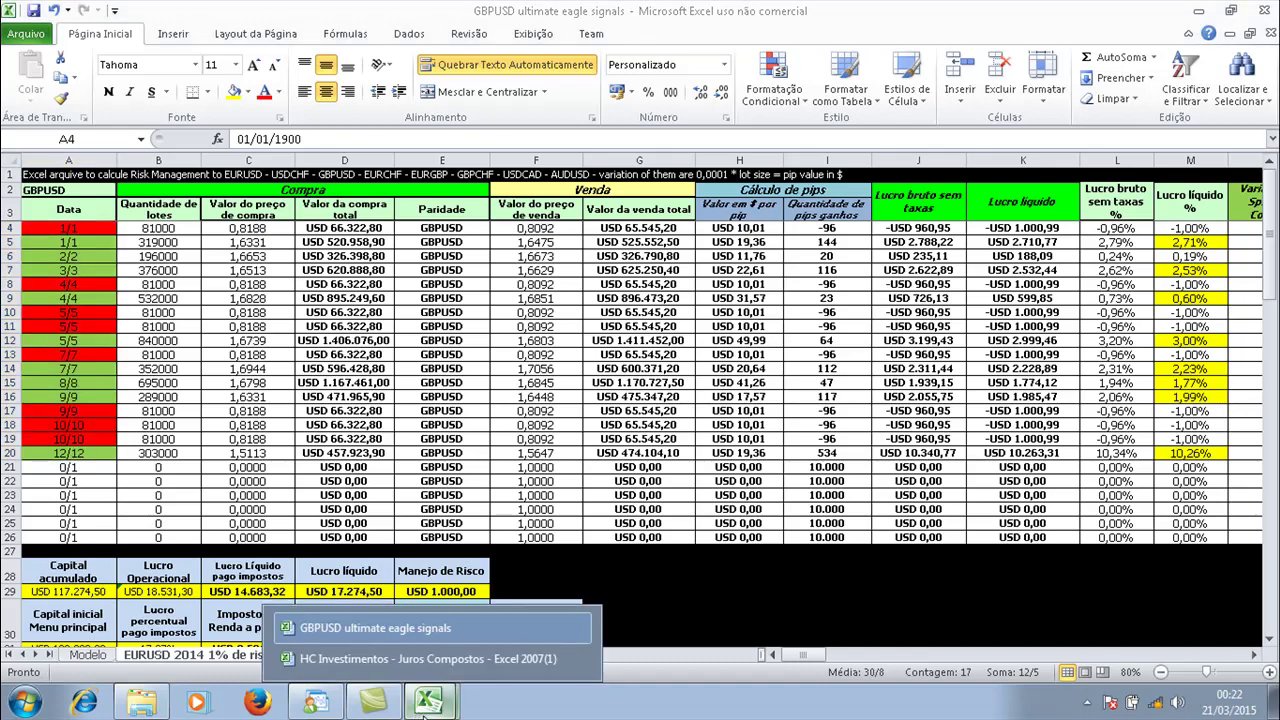
pyautogui.click(430, 658)
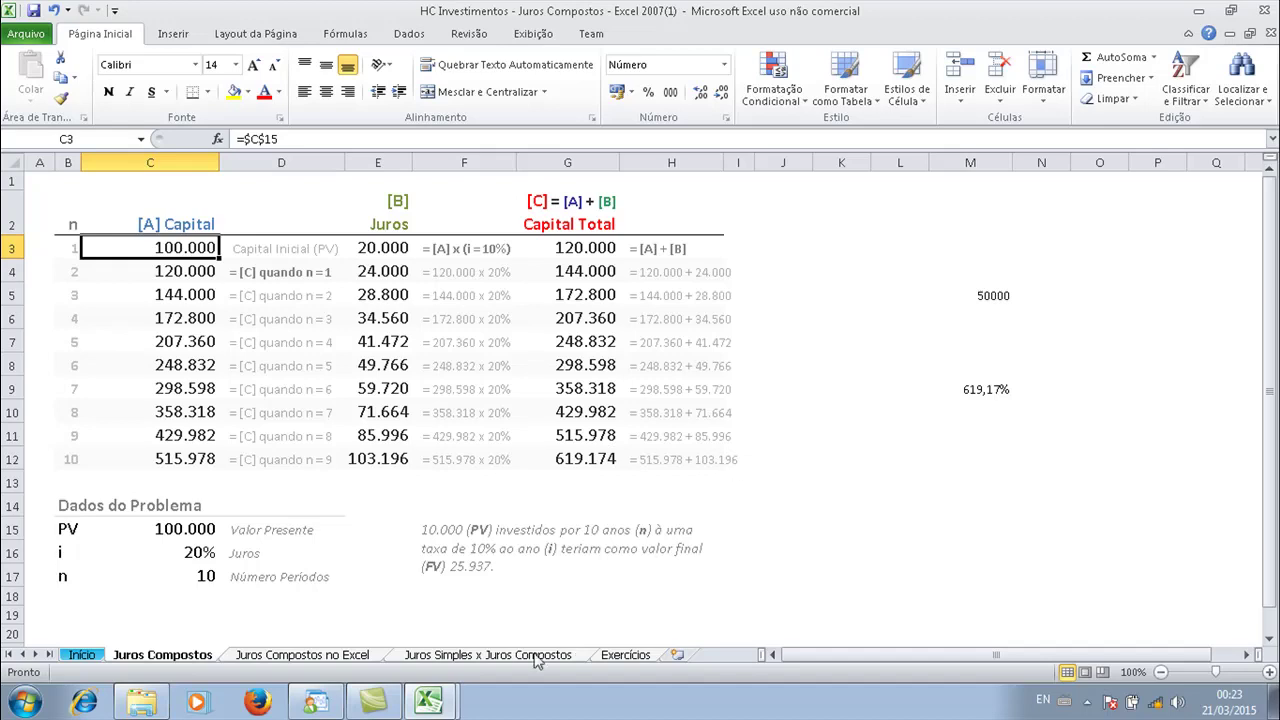
pyautogui.moveTo(434, 706)
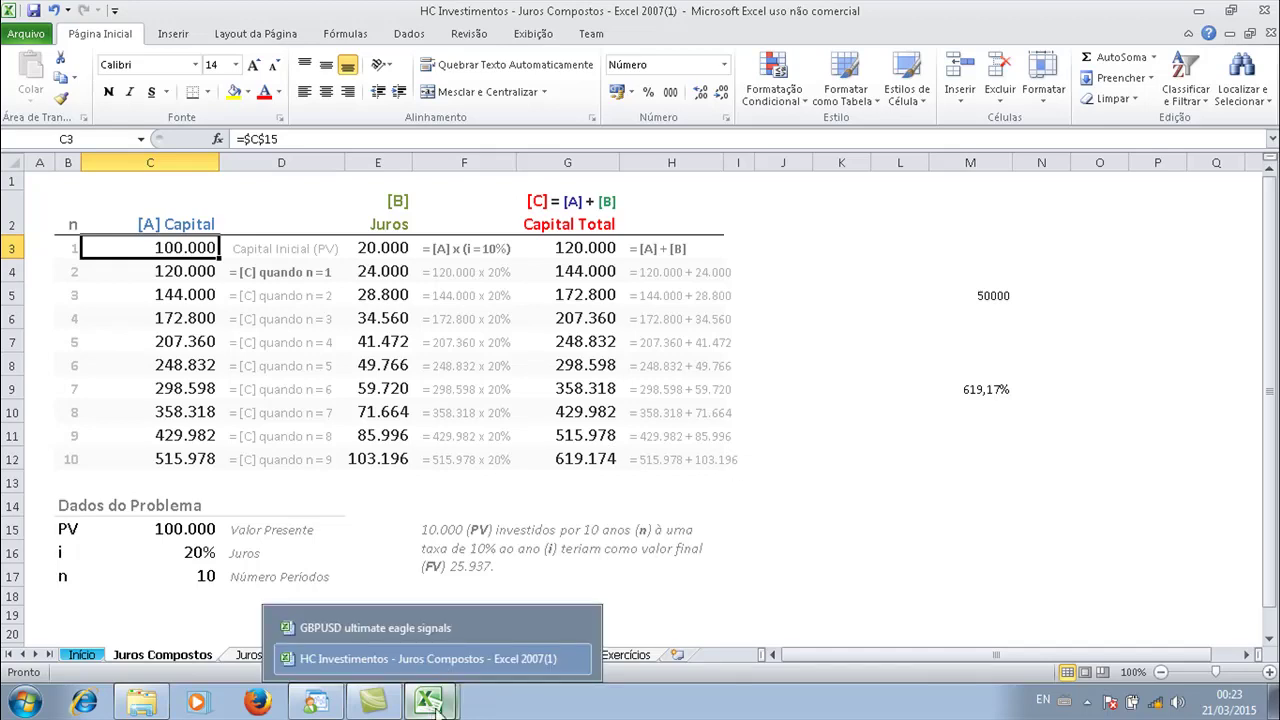
pyautogui.click(375, 628)
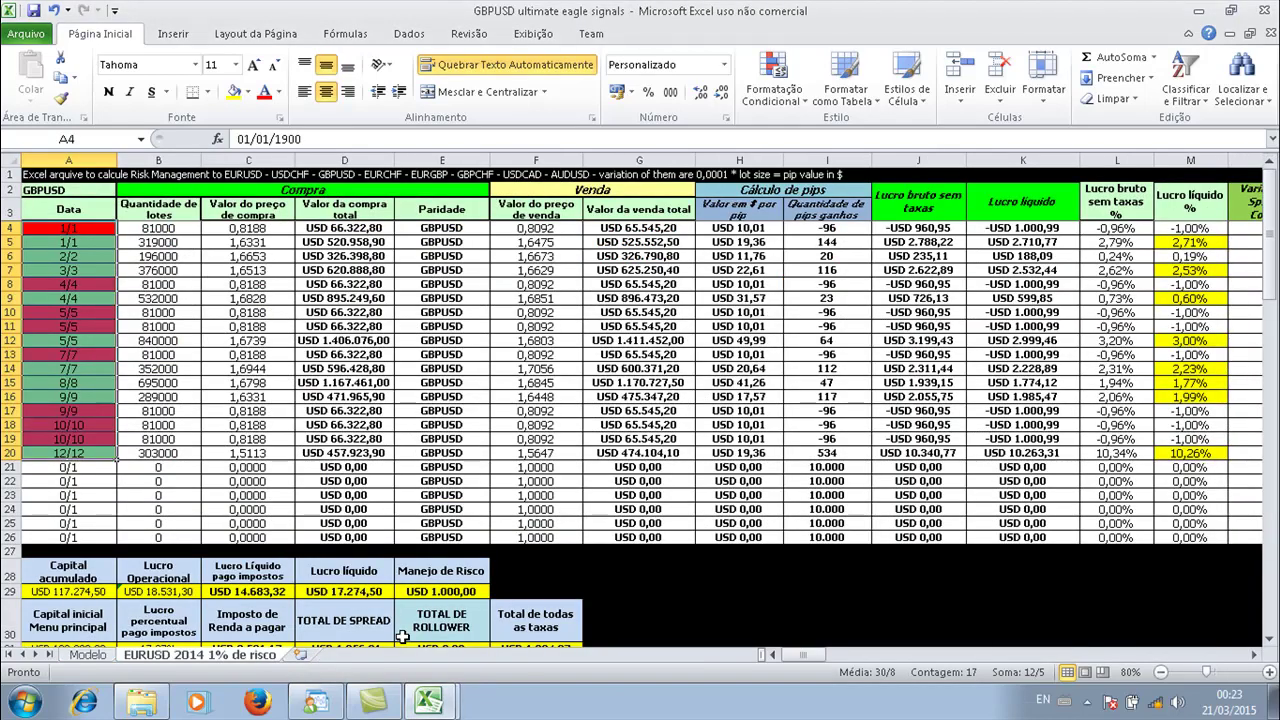
pyautogui.click(211, 452)
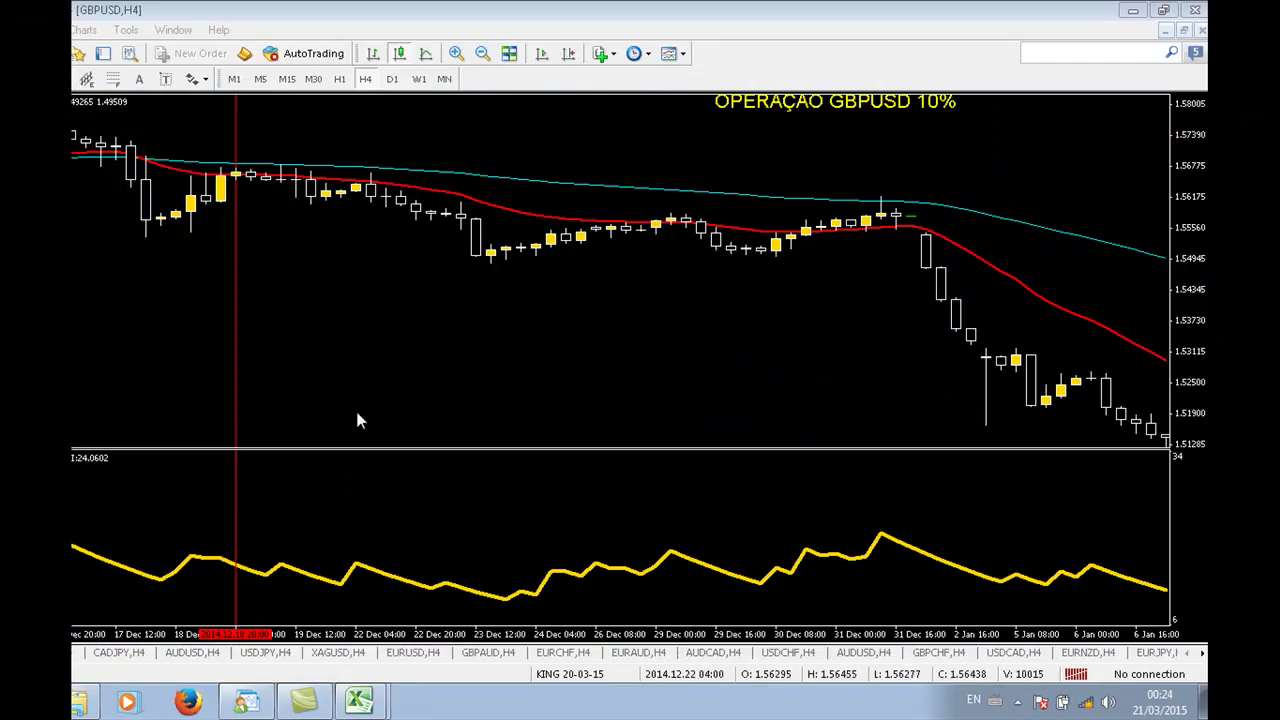
# - Examine the GBPUSD H4 candles before and after the vertical line marking the December 2014 trade entry
pyautogui.scroll(5, 200, 360)
pyautogui.scroll(-1, 220, 368)
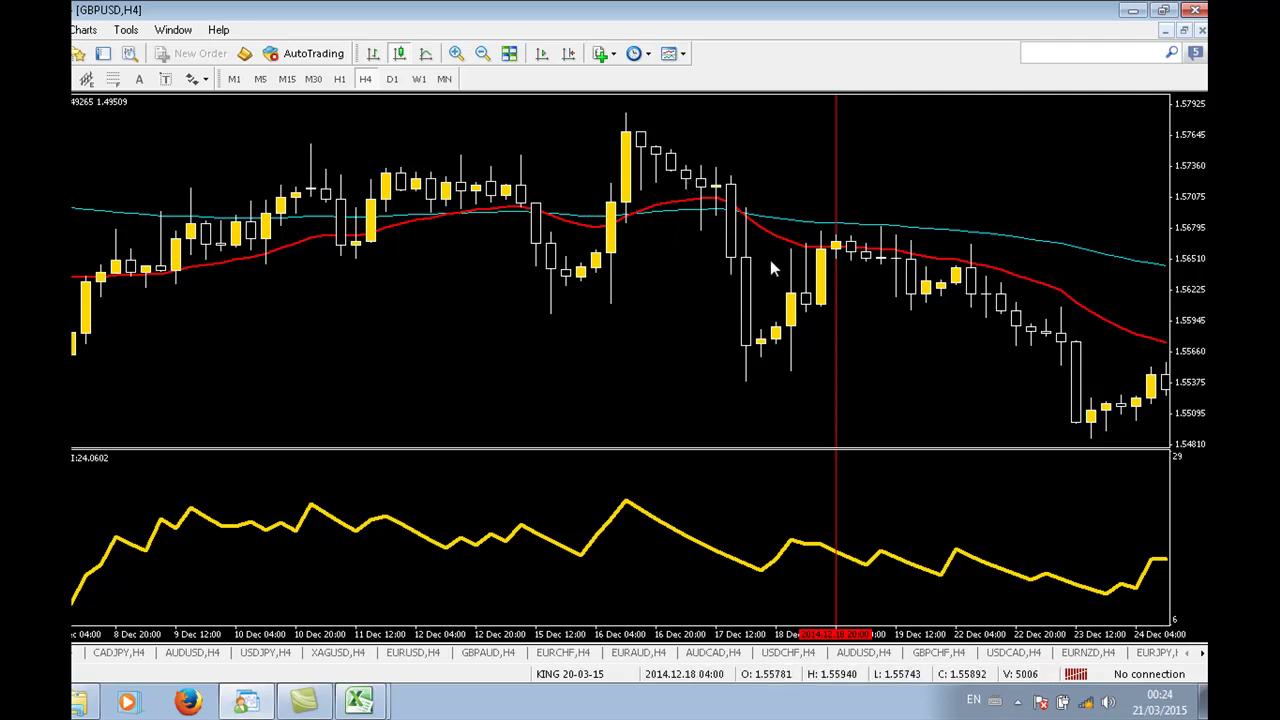
pyautogui.scroll(-10, 560, 372)
pyautogui.scroll(6, 231, 290)
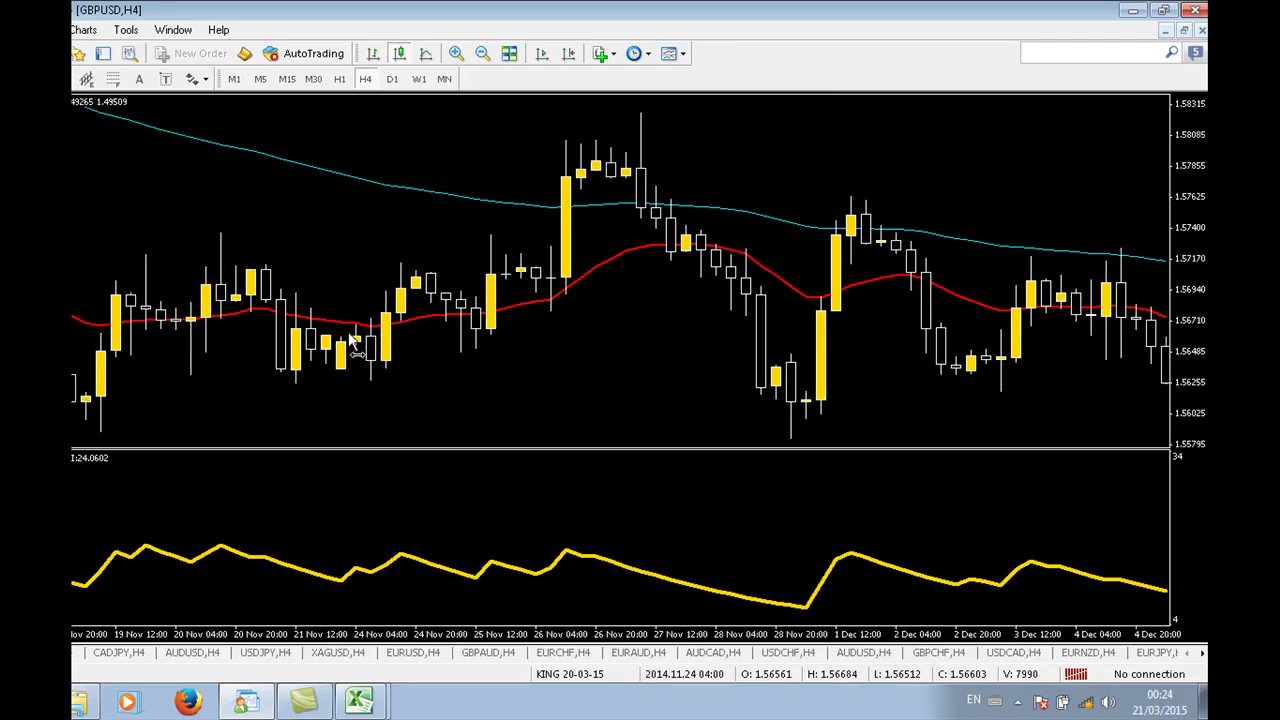
pyautogui.scroll(2, 904, 398)
pyautogui.moveTo(903, 403)
pyautogui.mouseDown()
pyautogui.moveTo(751, 400)
pyautogui.moveTo(187, 320)
pyautogui.mouseUp()
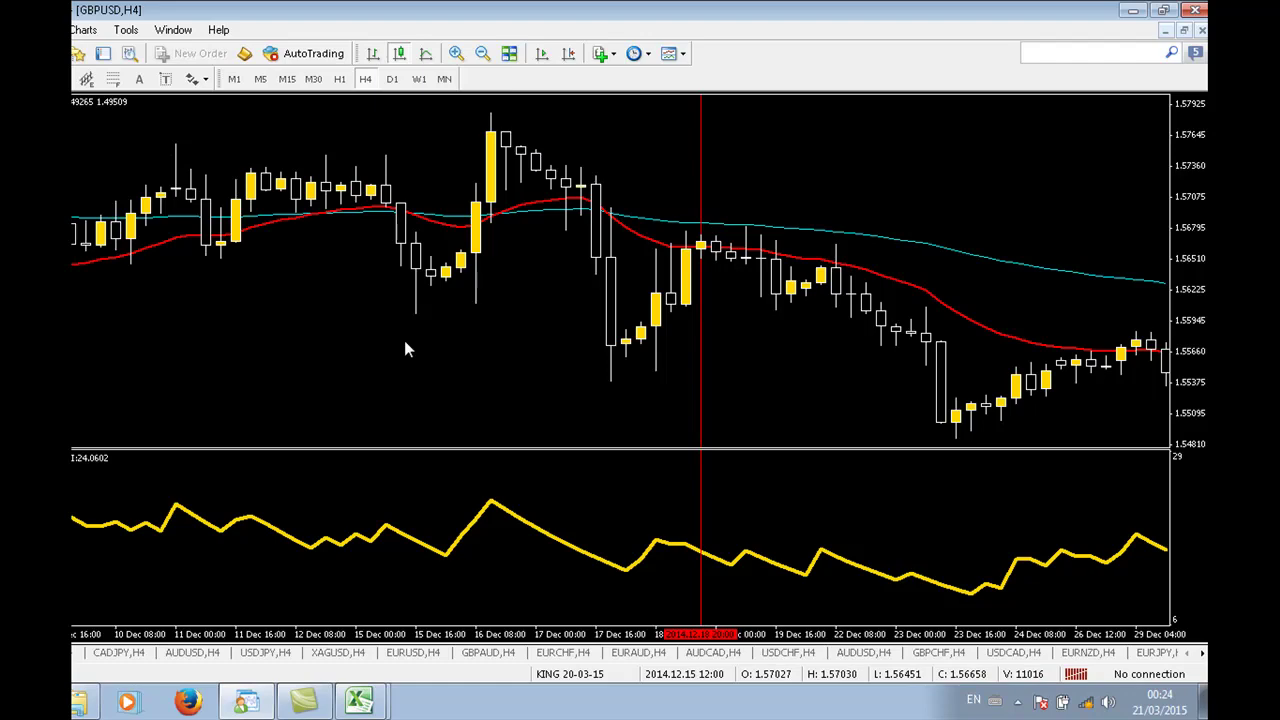
# - Switch the GBPUSD chart to the daily timeframe and inspect the December entry line with the crosshair
pyautogui.click(392, 79)
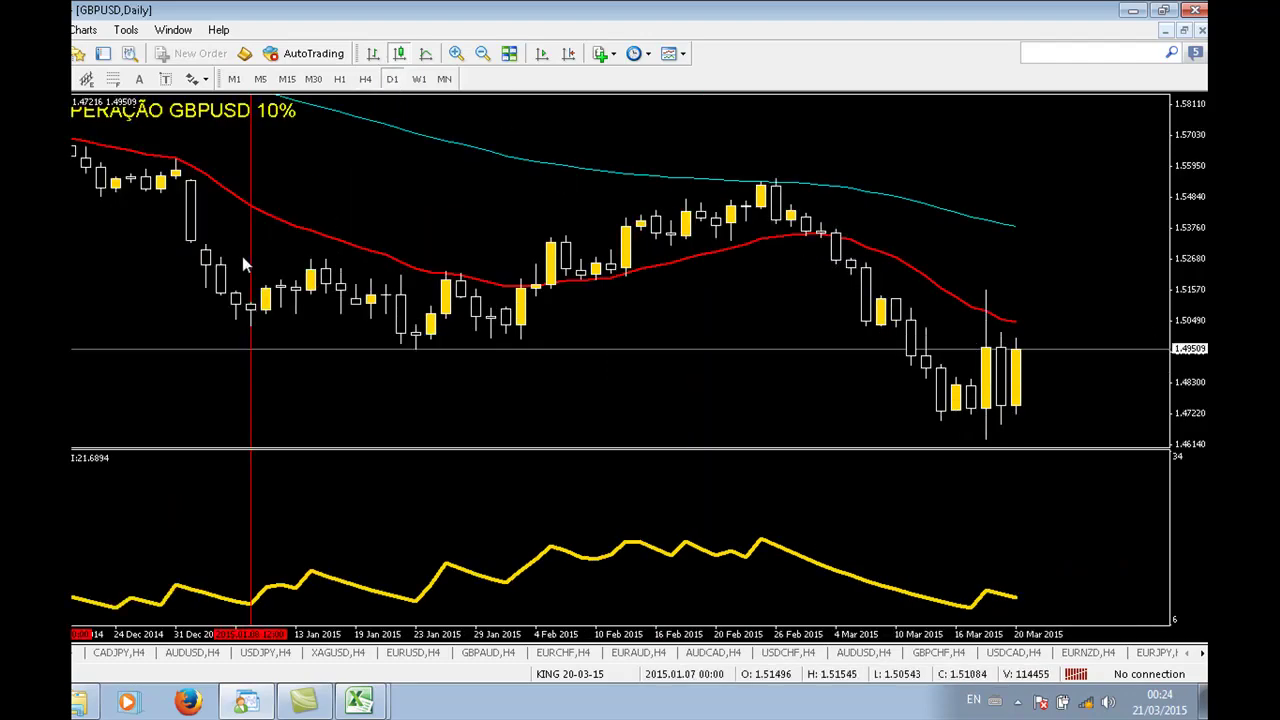
pyautogui.scroll(5, 104, 285)
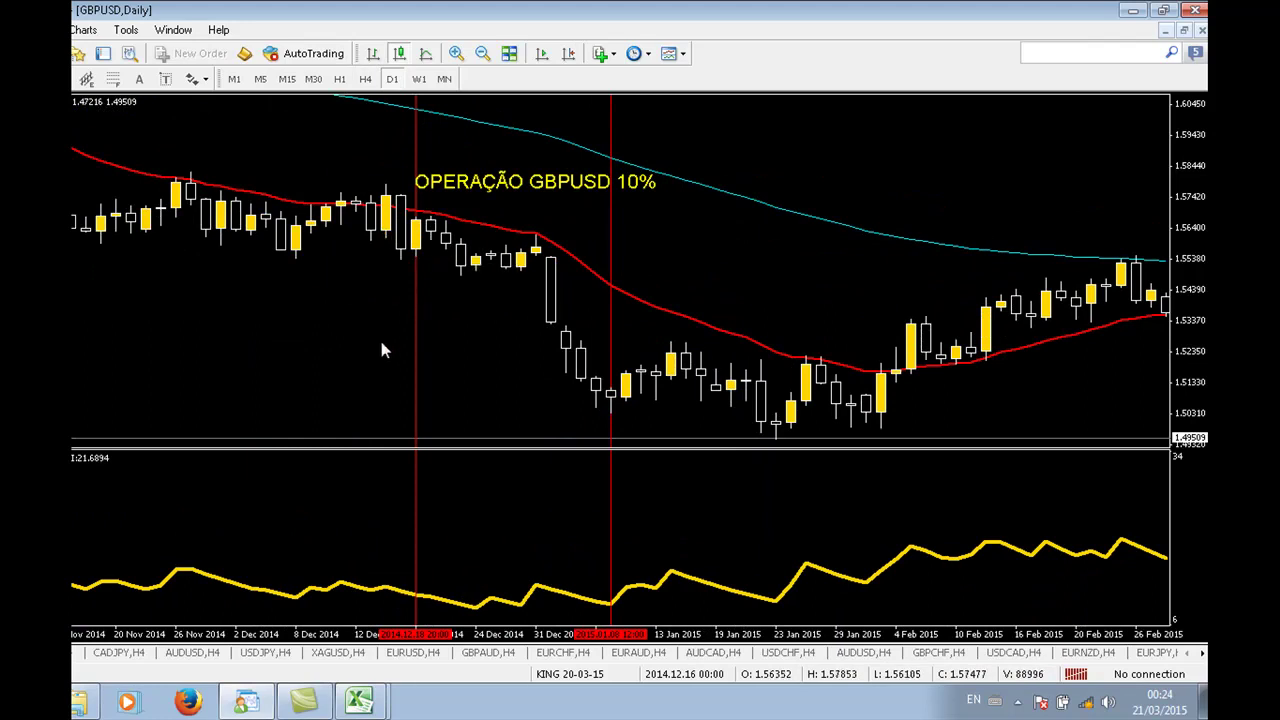
pyautogui.middleClick(382, 217)
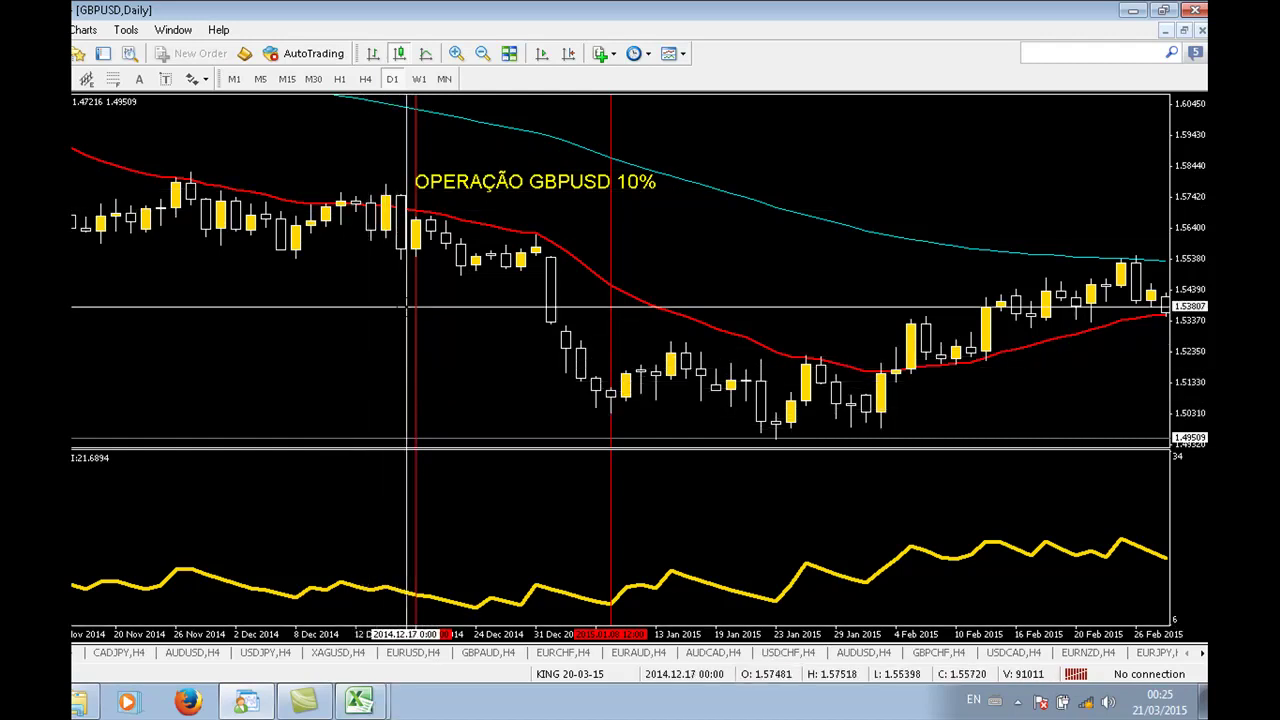
# - Return the chart to H4 and measure from the 19 December 2014 candles up to the cyan moving average
pyautogui.click(365, 79)
pyautogui.moveTo(86, 316); pyautogui.dragTo(824, 357)
pyautogui.scroll(-15, 824, 357)
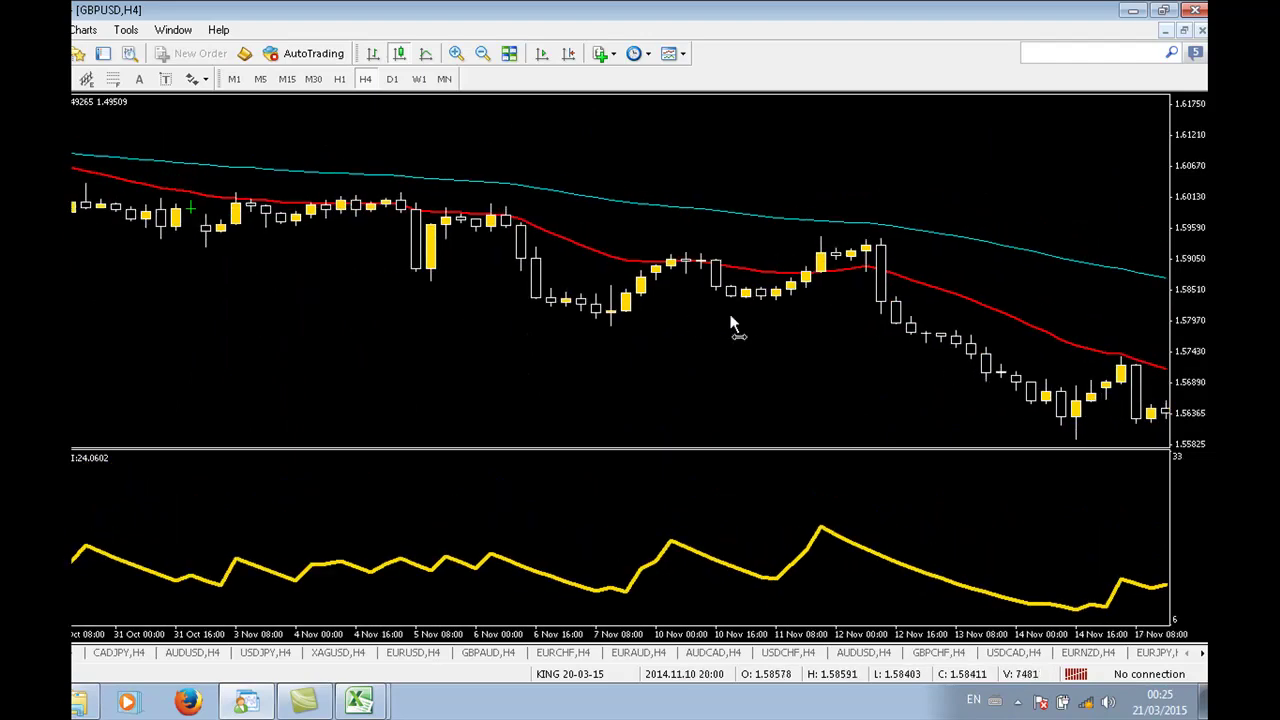
pyautogui.scroll(-10, 824, 357)
pyautogui.moveTo(663, 314); pyautogui.dragTo(360, 252)
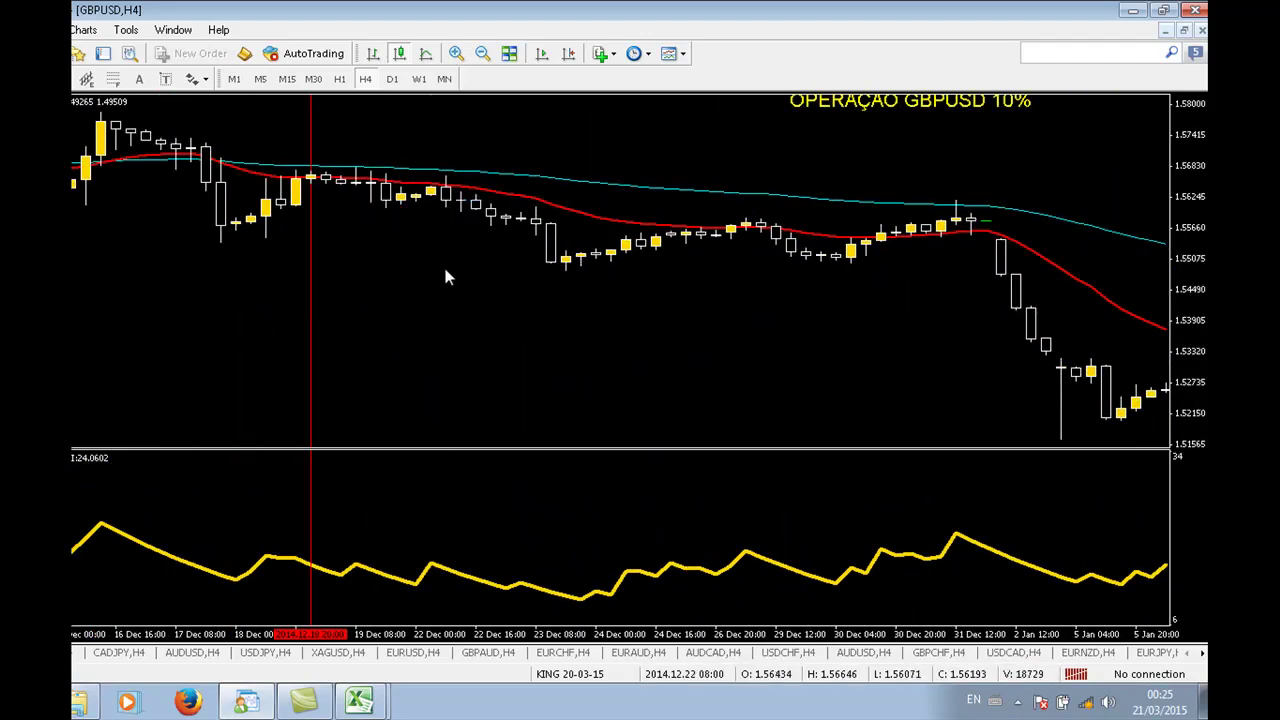
pyautogui.middleClick(343, 200)
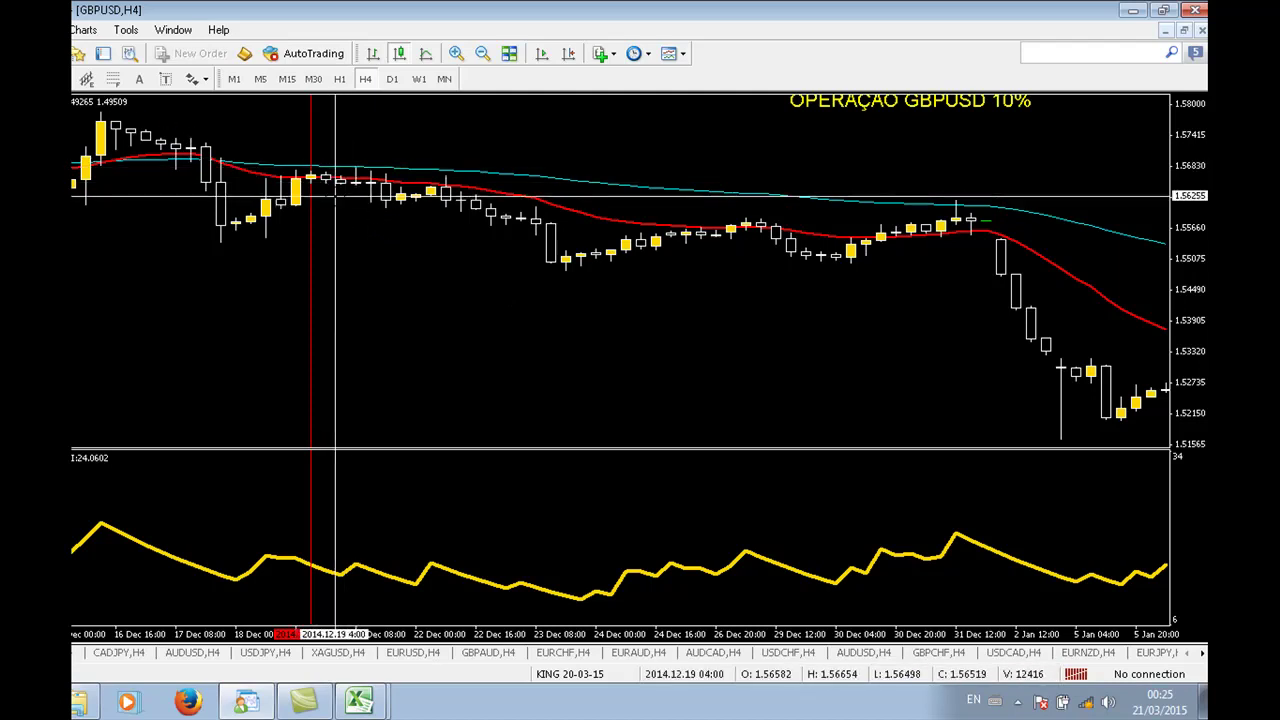
pyautogui.moveTo(344, 187); pyautogui.dragTo(366, 164)
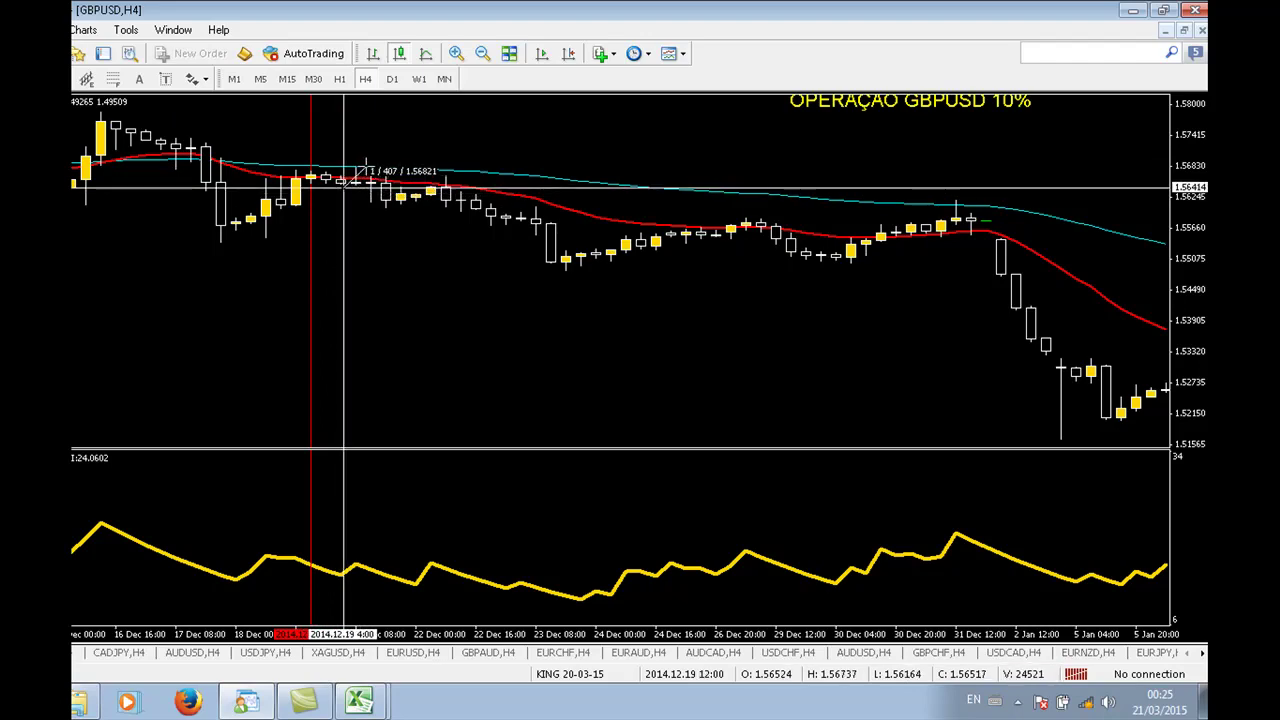
# - Check the lot quantity of the row 20 trade in the GBPUSD ultimate eagle signals workbook, then return to the MetaTrader chart
pyautogui.click(359, 702)
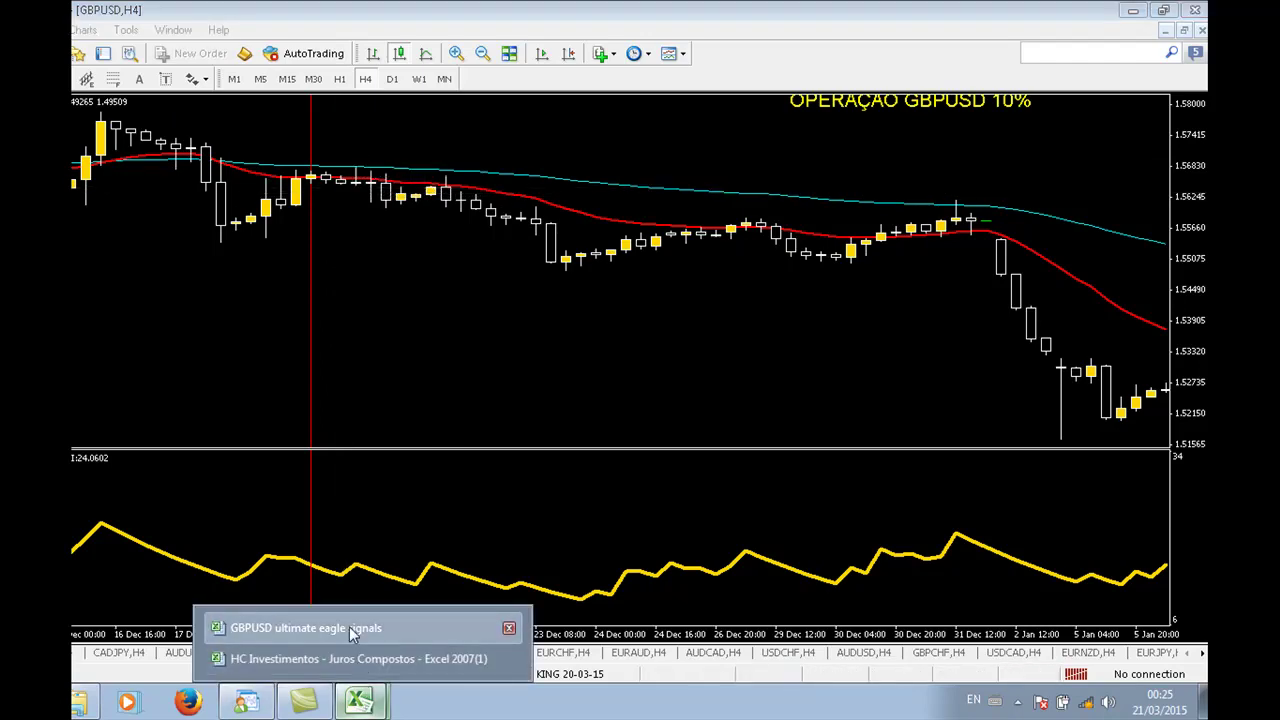
pyautogui.click(352, 629)
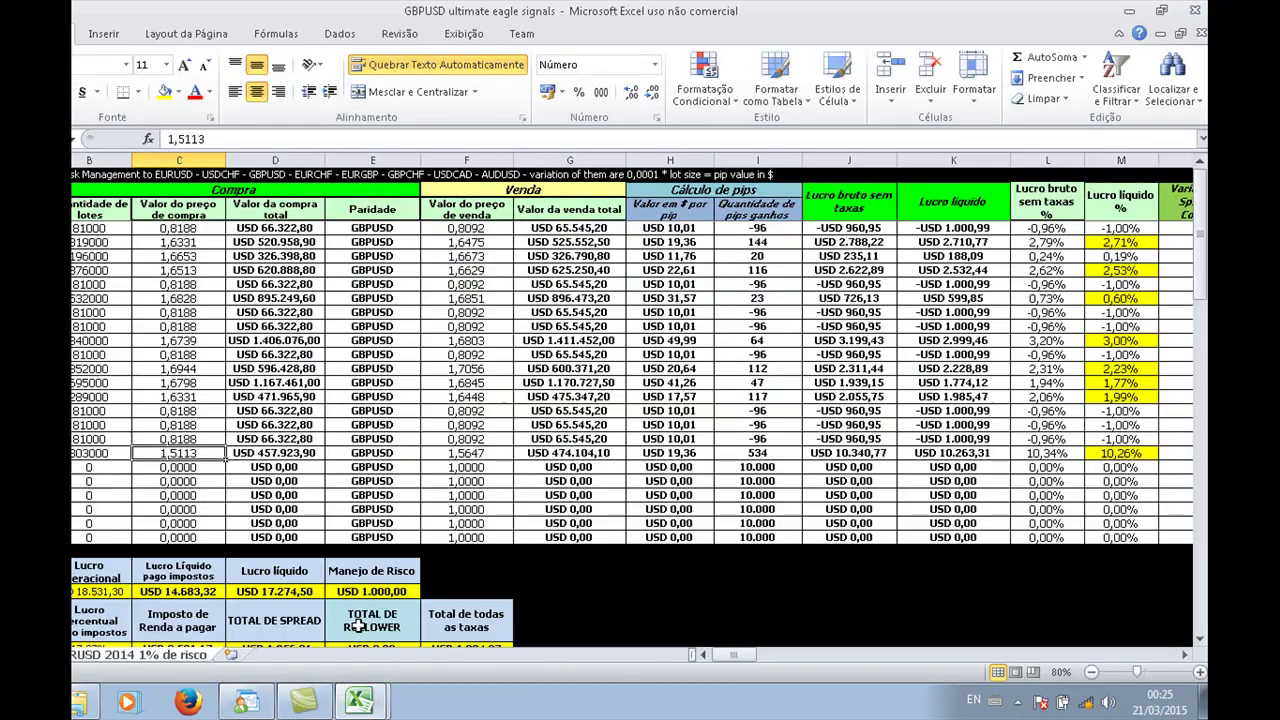
pyautogui.click(105, 455)
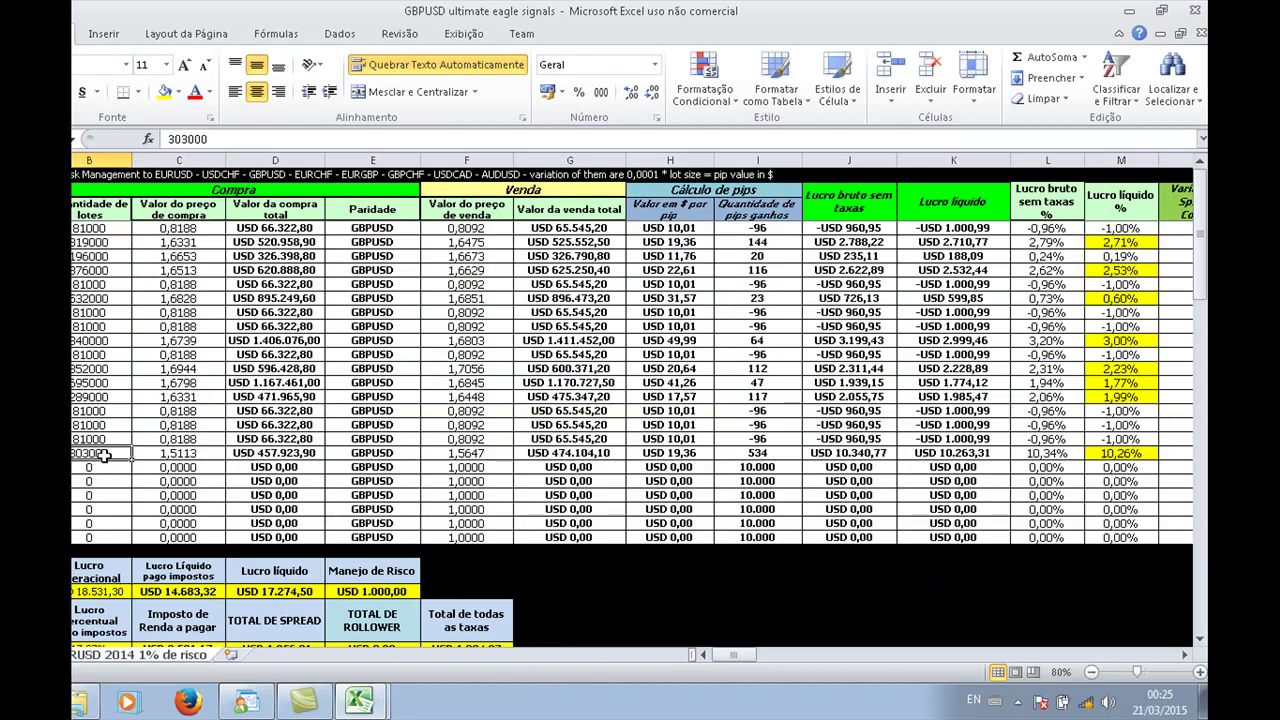
pyautogui.click(1130, 11)
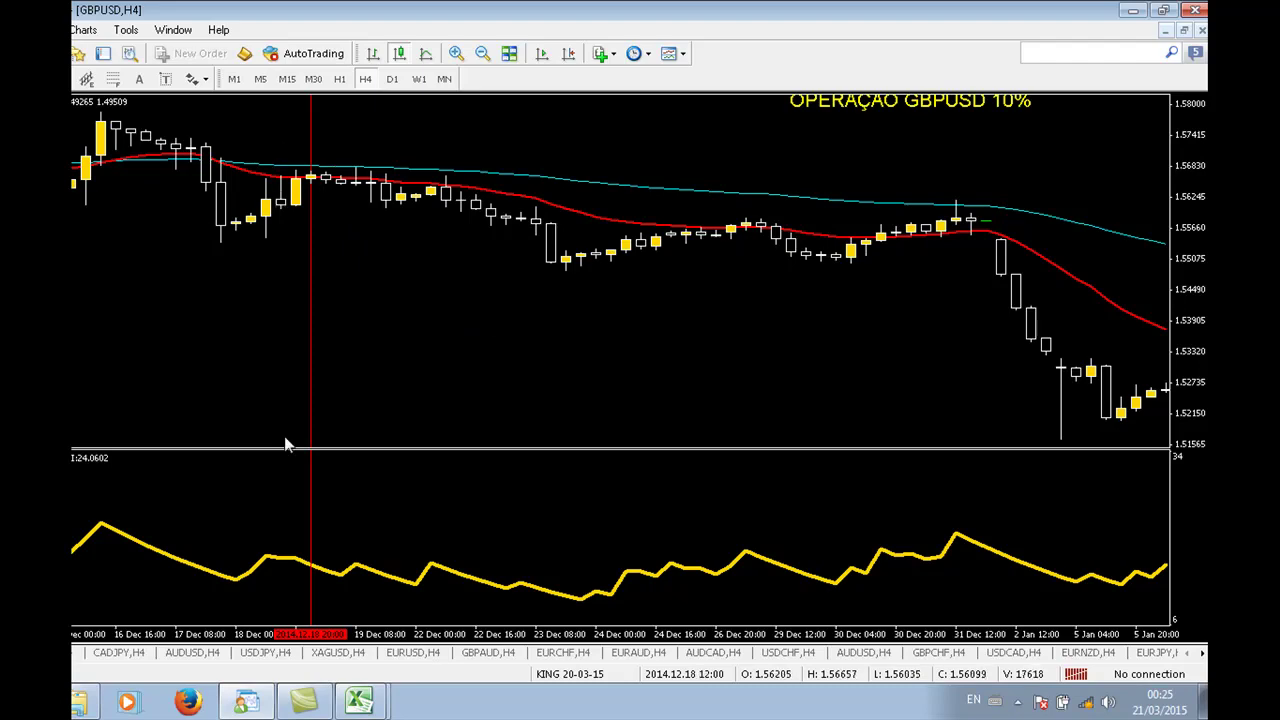
# - Check the date of the row 20 trade in the GBPUSD ultimate eagle signals workbook and switch back to the MetaTrader chart
pyautogui.click(362, 712)
pyautogui.click(324, 627)
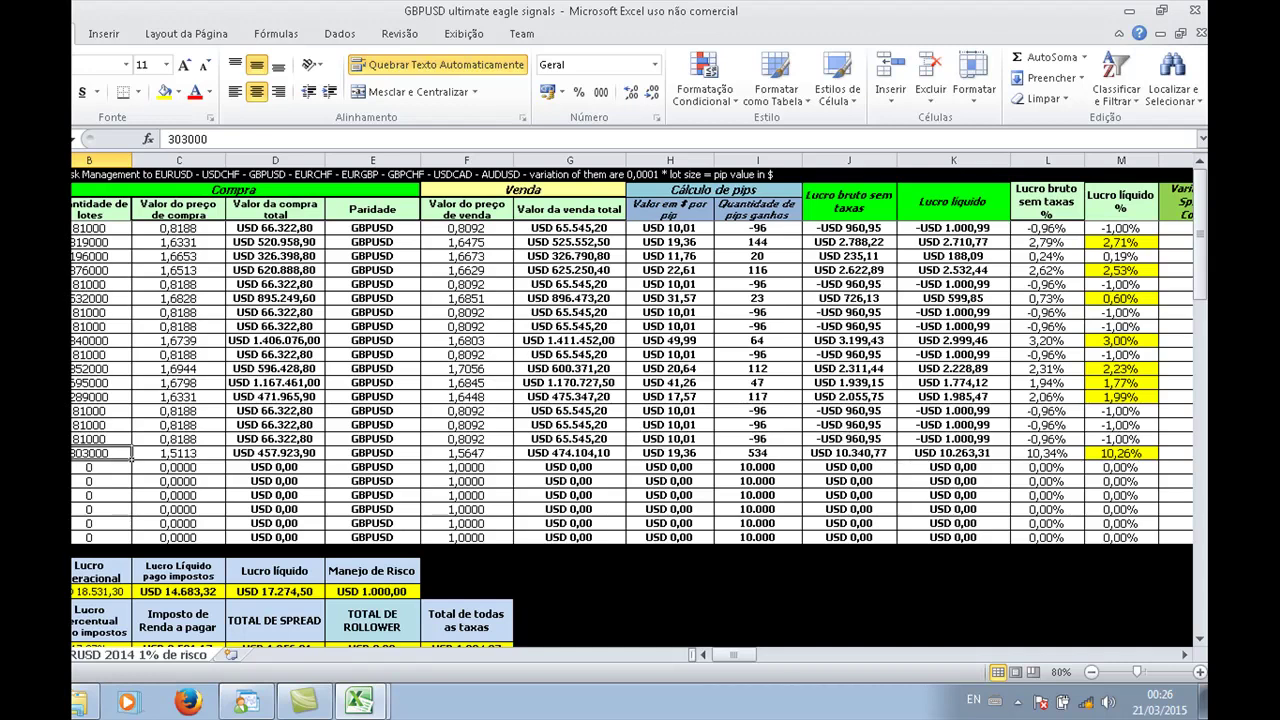
pyautogui.scroll(-2, 1203, 237)
pyautogui.scroll(2, 1203, 237)
pyautogui.press('Left')
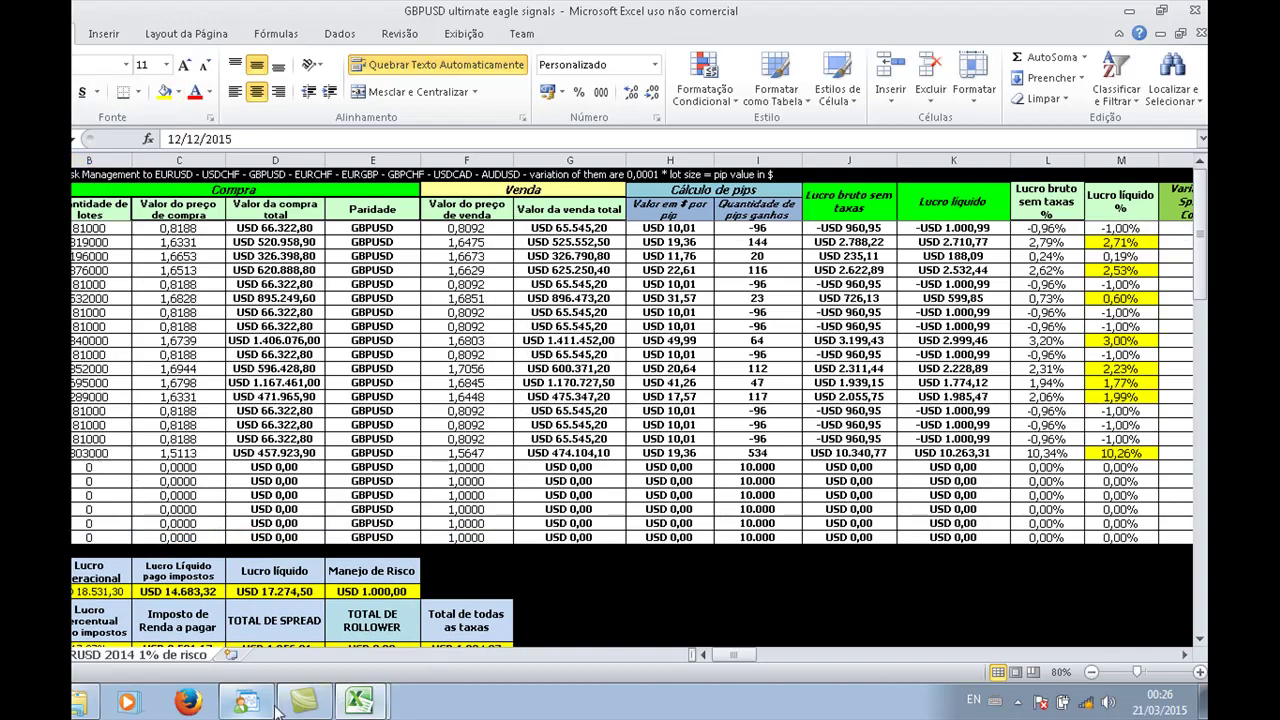
pyautogui.click(245, 703)
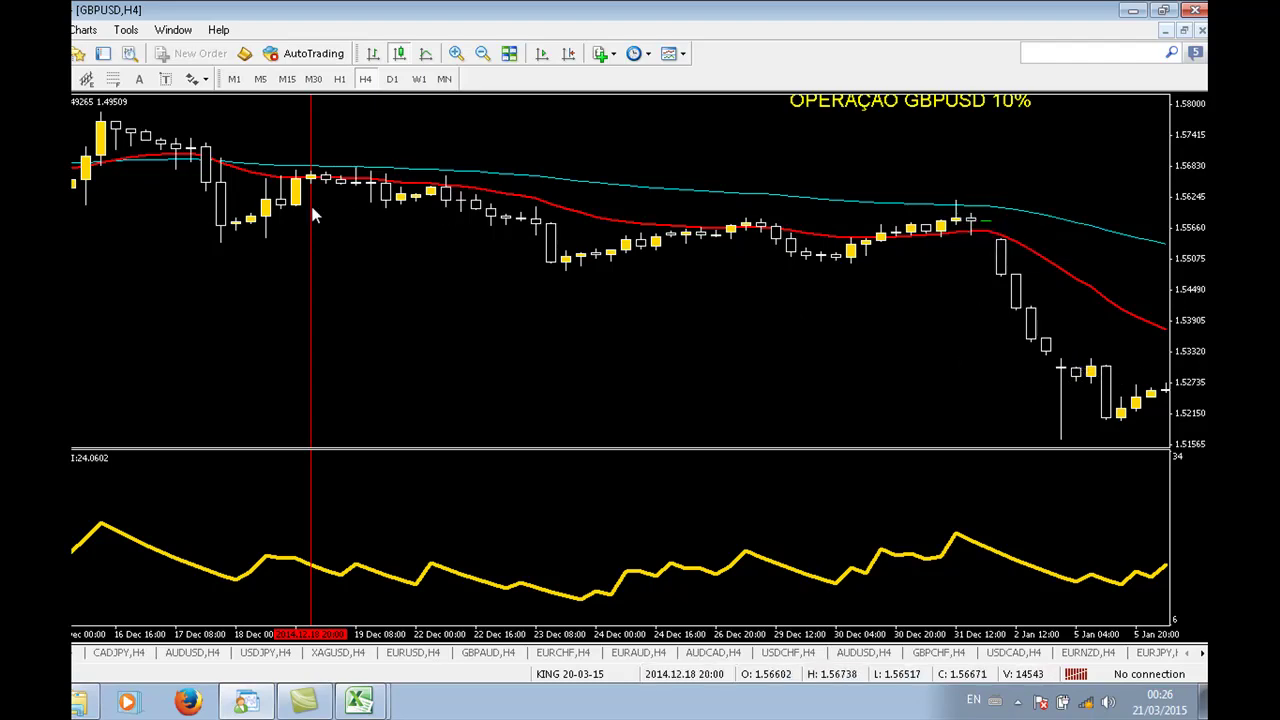
# - Follow the H4 price move between the December entry line and the exit line on 8 January 2015
pyautogui.scroll(-5, 883, 340)
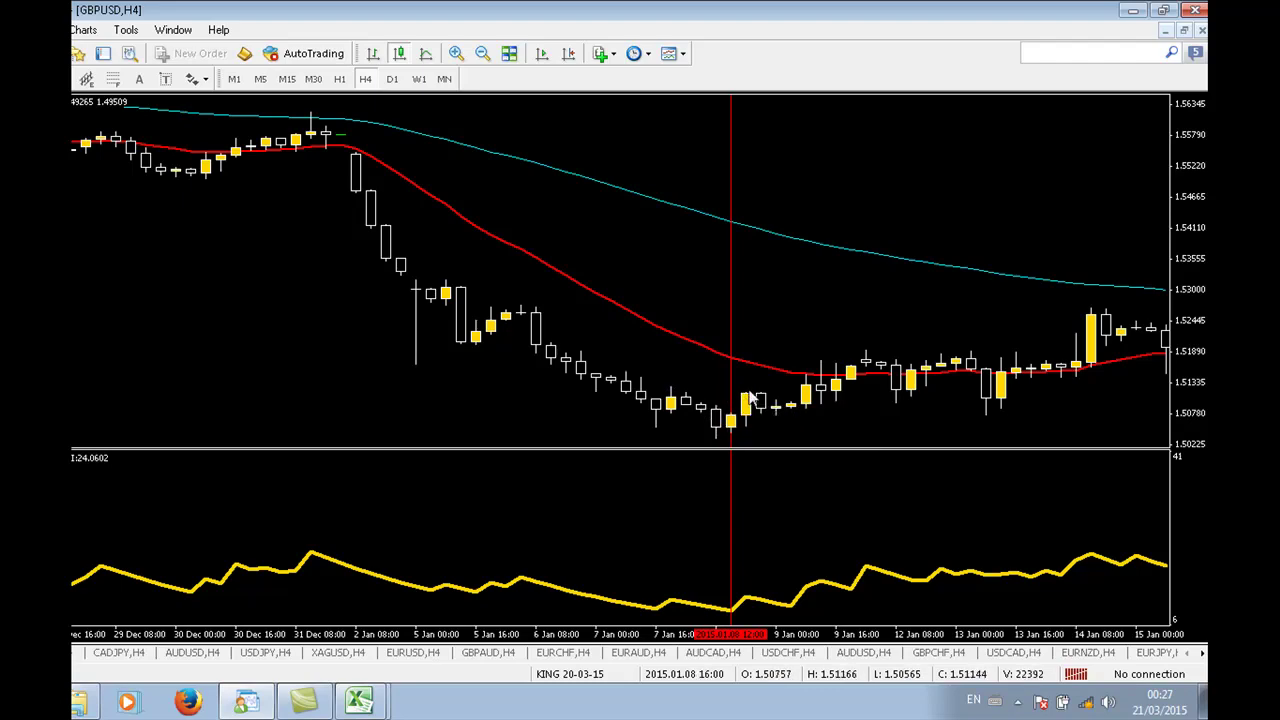
pyautogui.moveTo(287, 365); pyautogui.dragTo(409, 383)
pyautogui.scroll(1, 410, 383)
pyautogui.scroll(-2, 408, 384)
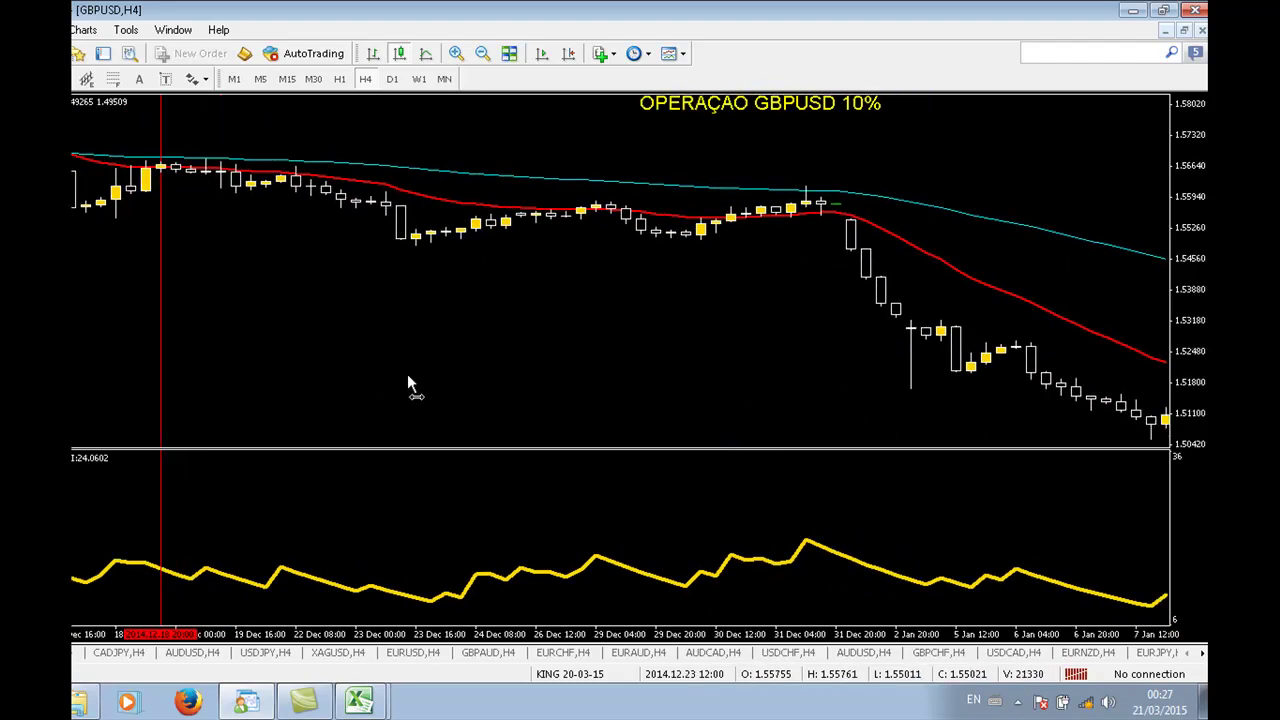
# - Inspect the net profit percentage formula in cell M20 of GBPUSD ultimate eagle signals and return to the MetaTrader chart
pyautogui.moveTo(358, 700)
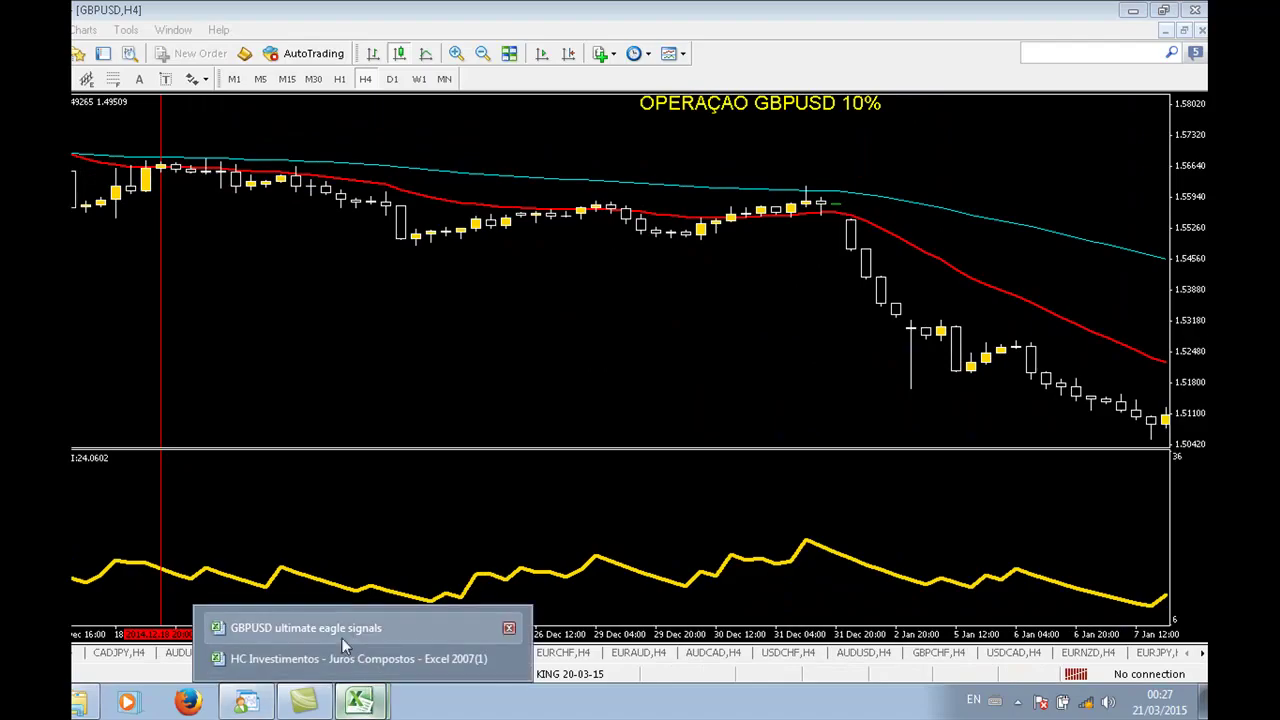
pyautogui.click(342, 625)
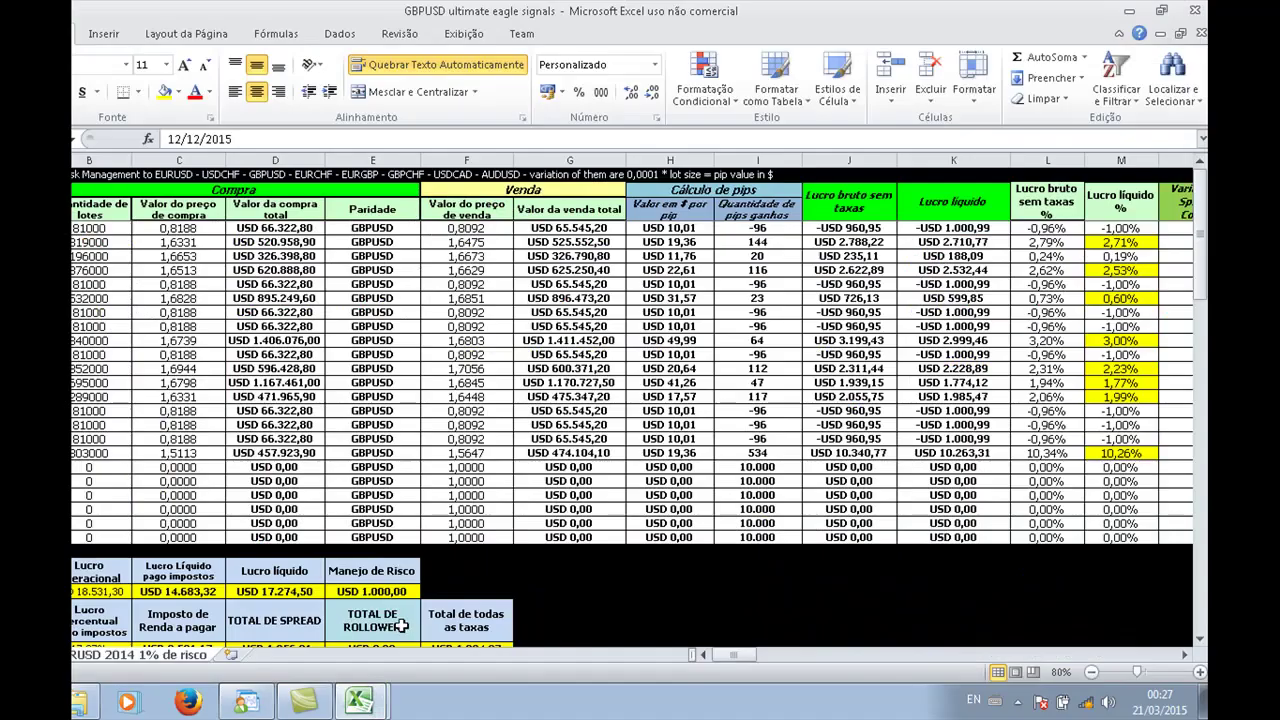
pyautogui.click(1122, 455)
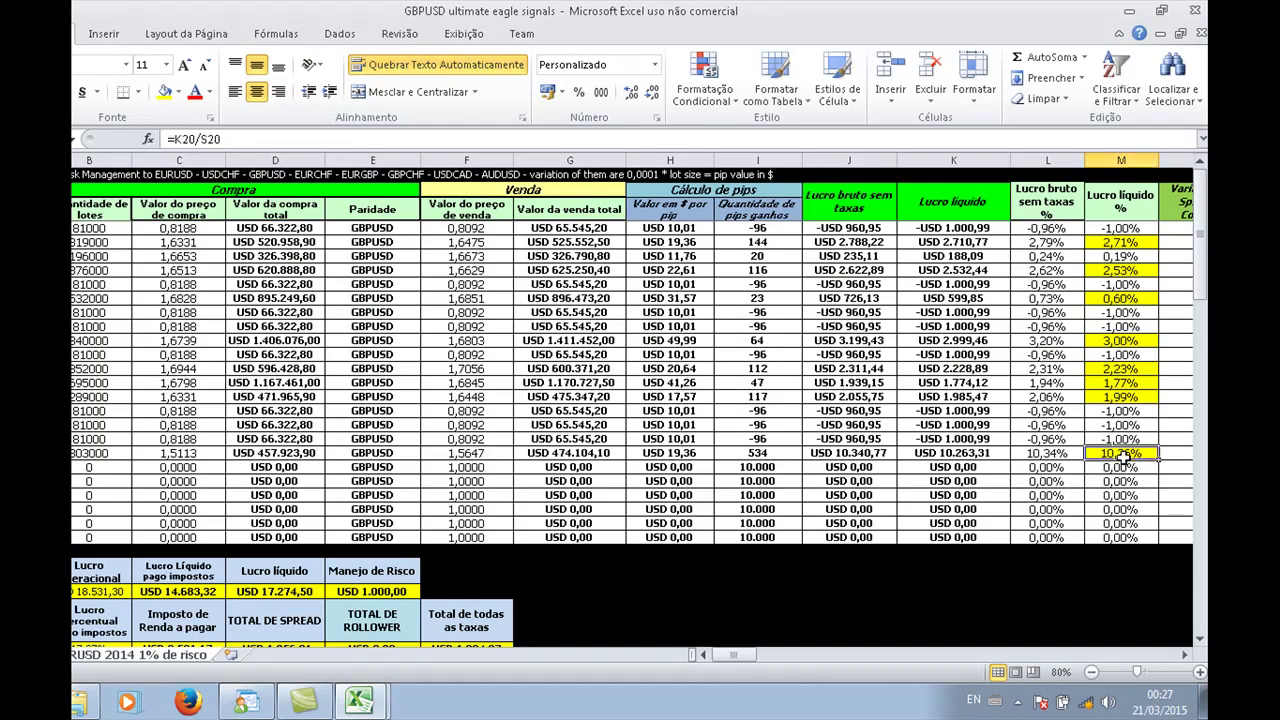
pyautogui.click(1131, 12)
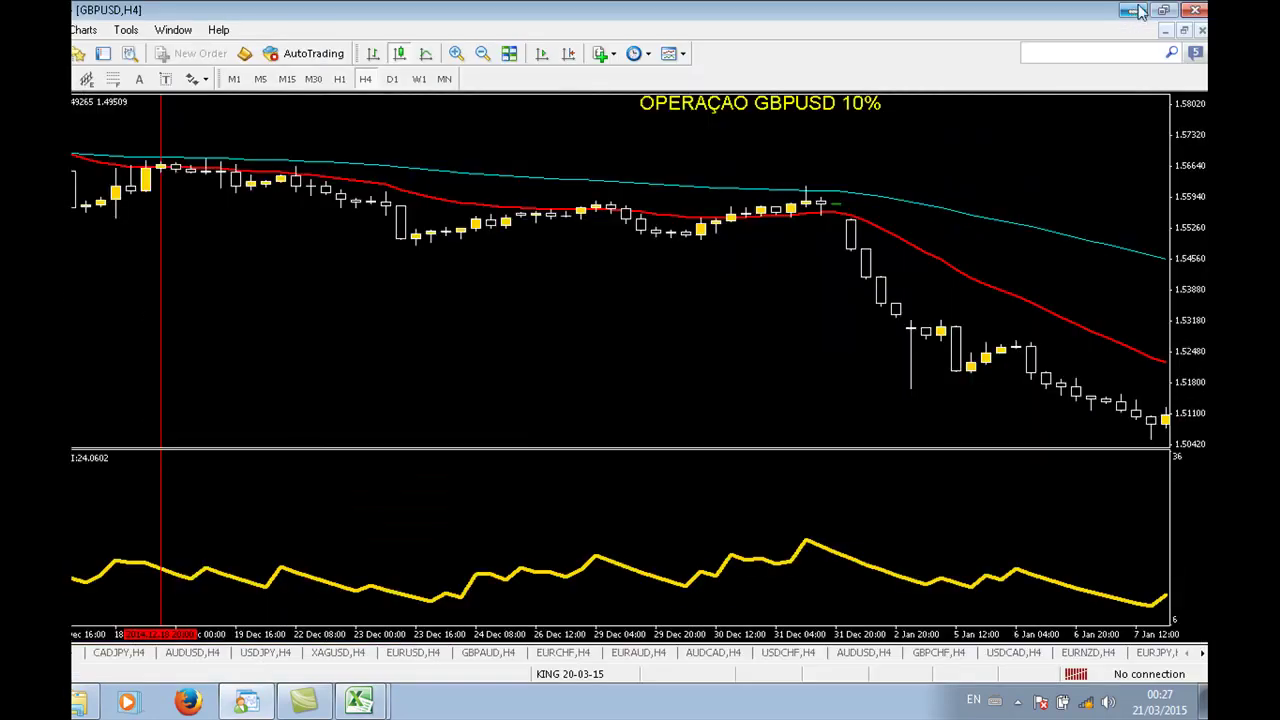